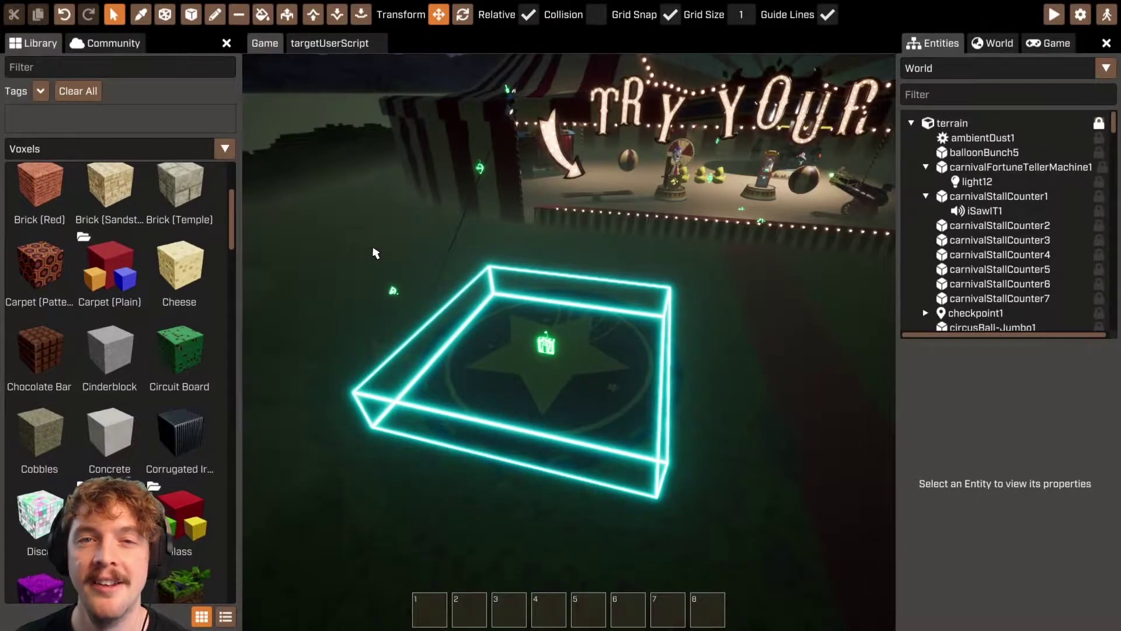
Fly the editor camera from the glowing trigger box to the circus tent's TRY YOUR LUCK sign.
right_click_drag(523, 281, 570, 330)
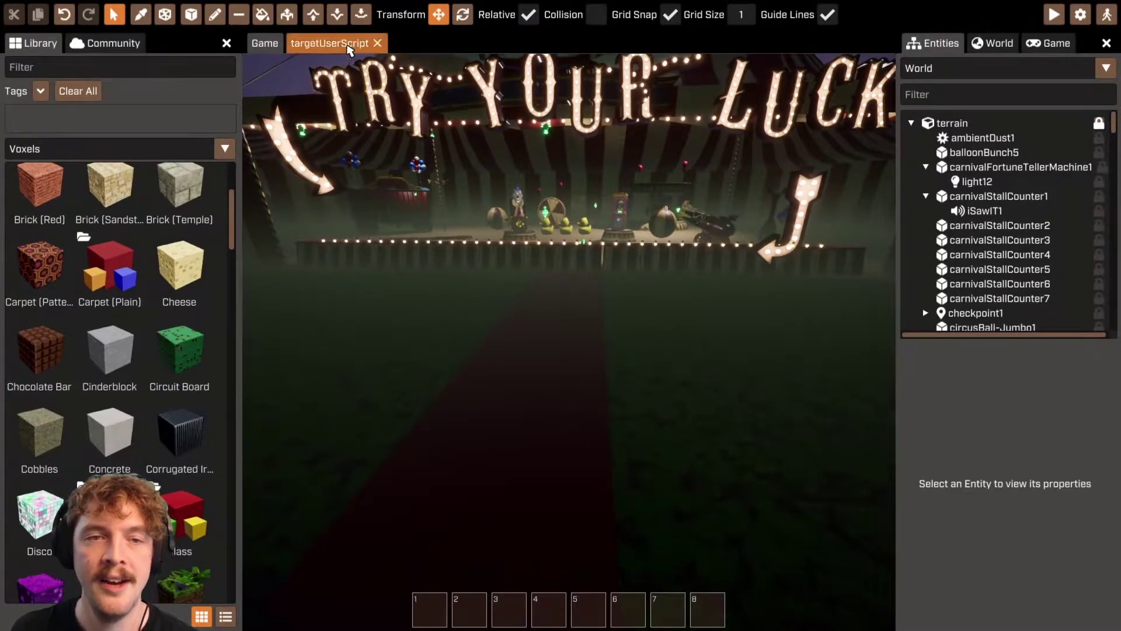
Open targetUserScript and select the Target User template from the World dropdown's User list.
left_click(344, 44)
left_click(1039, 68)
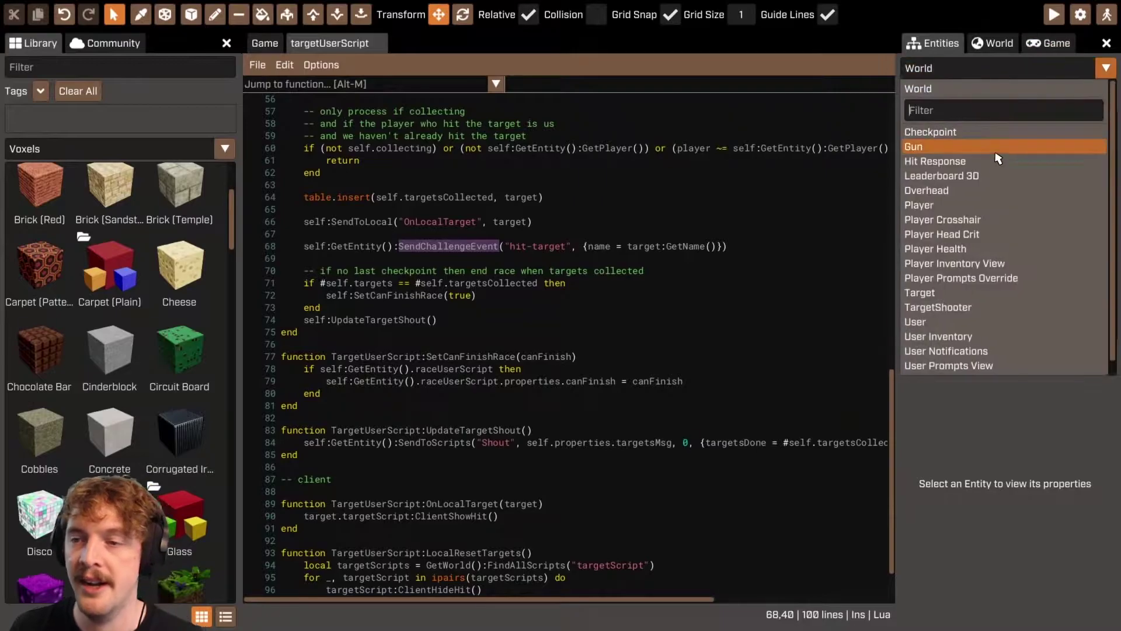
left_click(956, 323)
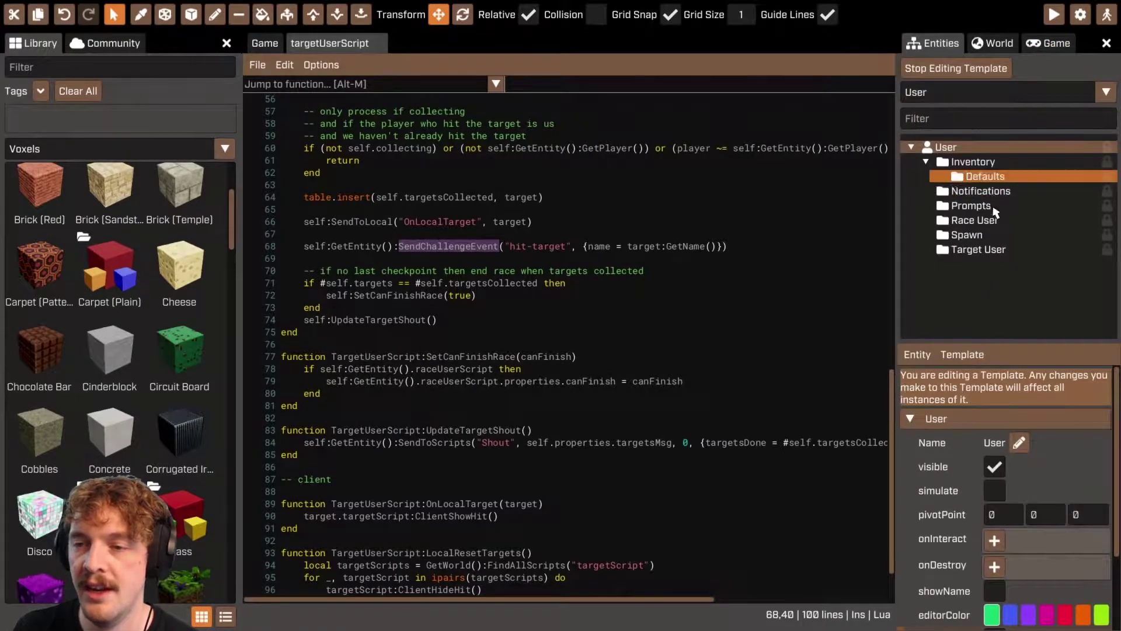
left_click(984, 250)
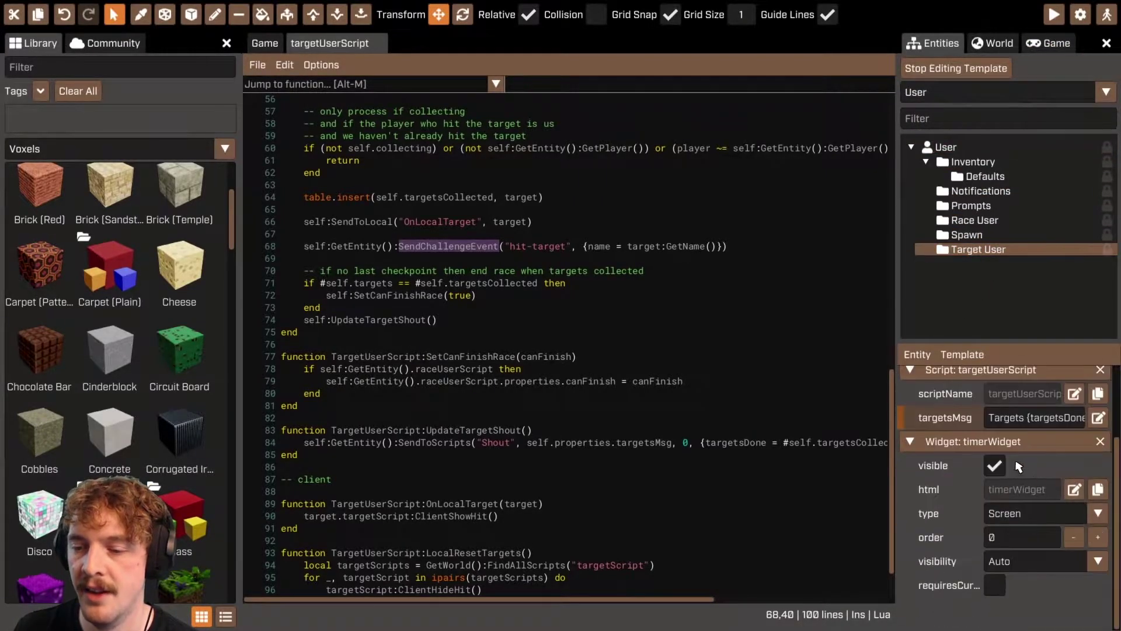
scroll(1064, 467, "up", 3)
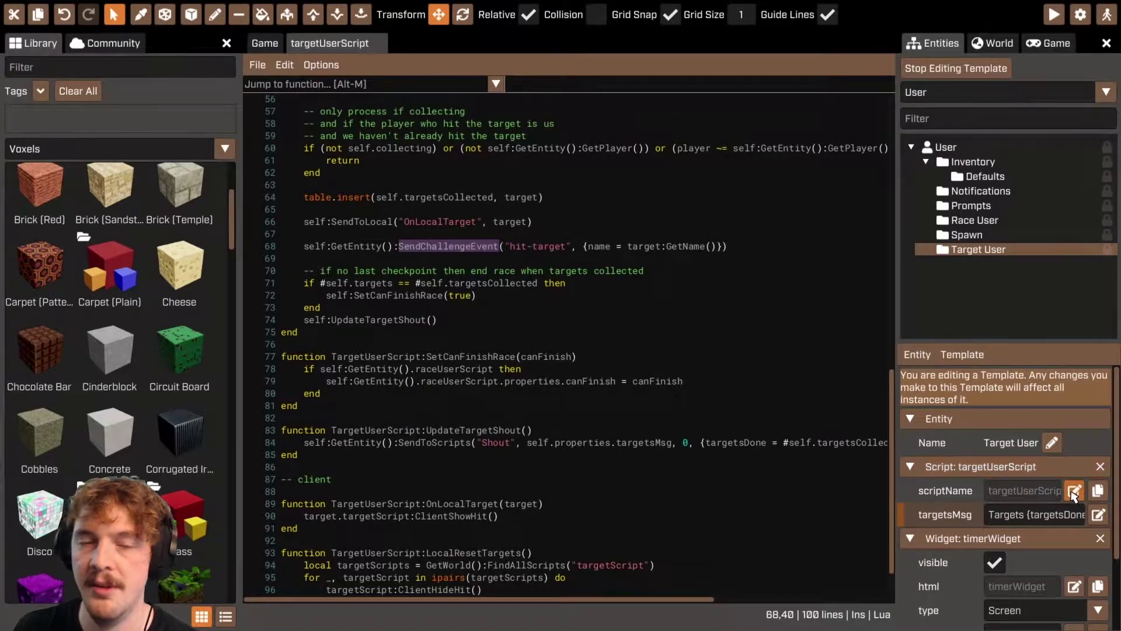
Inspect line 68's SendChallengeEvent call and its hit-target event name.
left_click(568, 162)
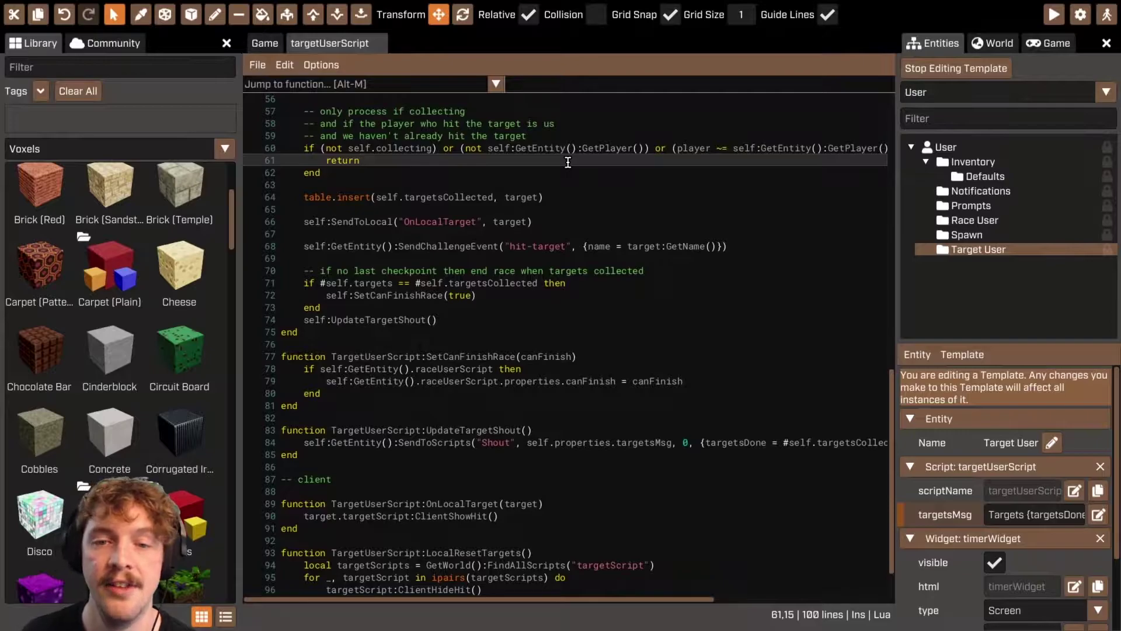
scroll(570, 168, "up", 5)
scroll(602, 251, "down", 5)
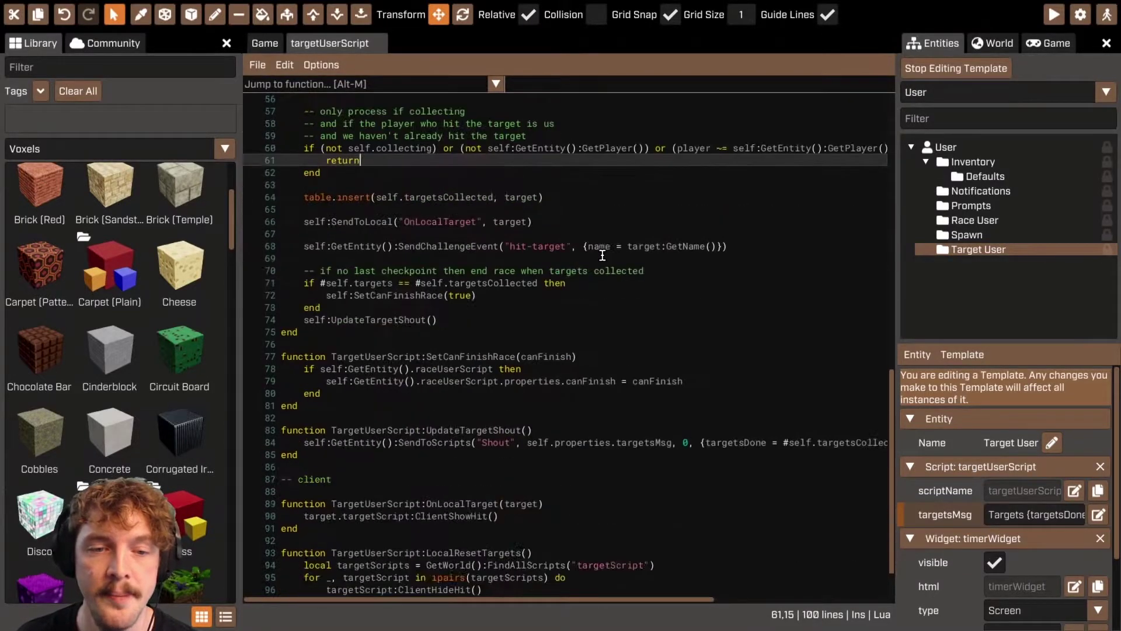
scroll(427, 334, "down", 2)
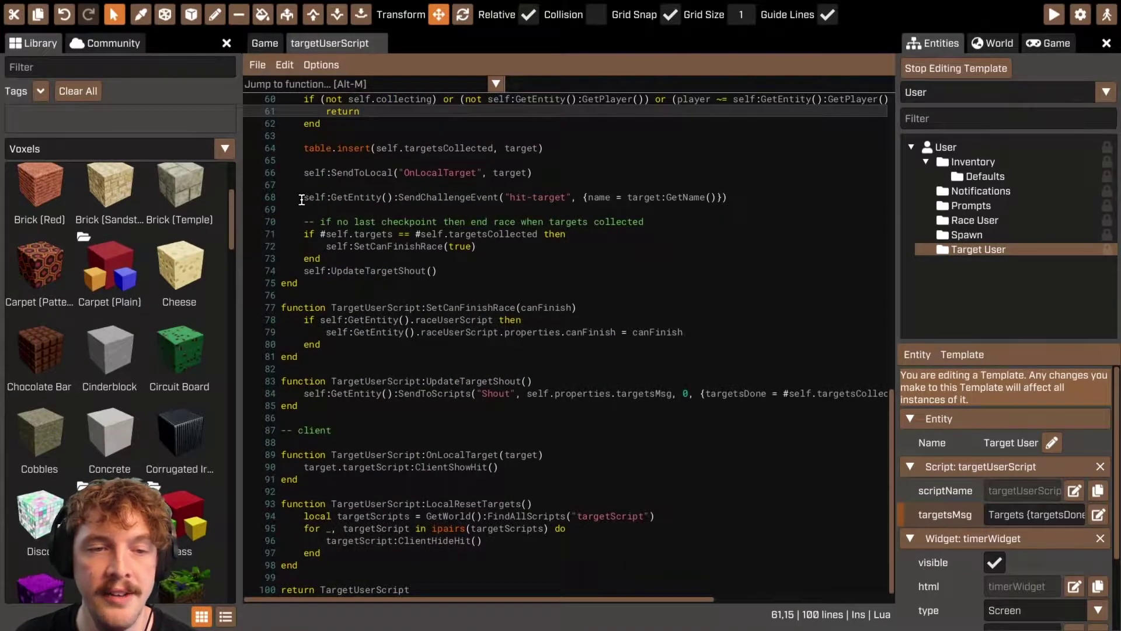
left_click_drag(302, 200, 688, 204)
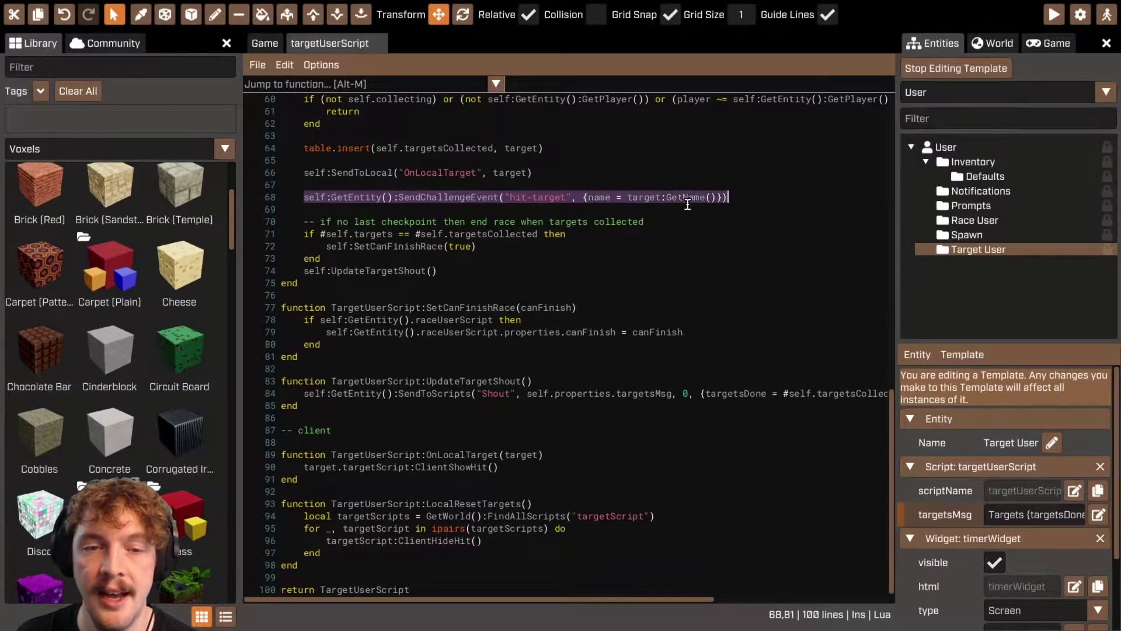
left_click(531, 221)
left_click_drag(311, 199, 400, 196)
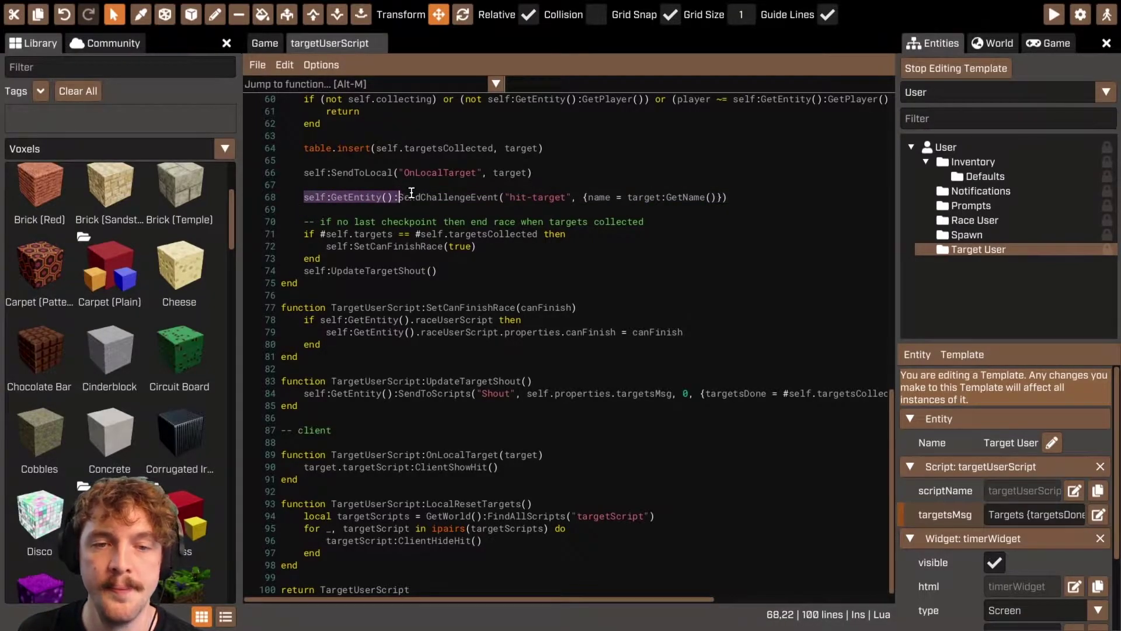
double_click(435, 197)
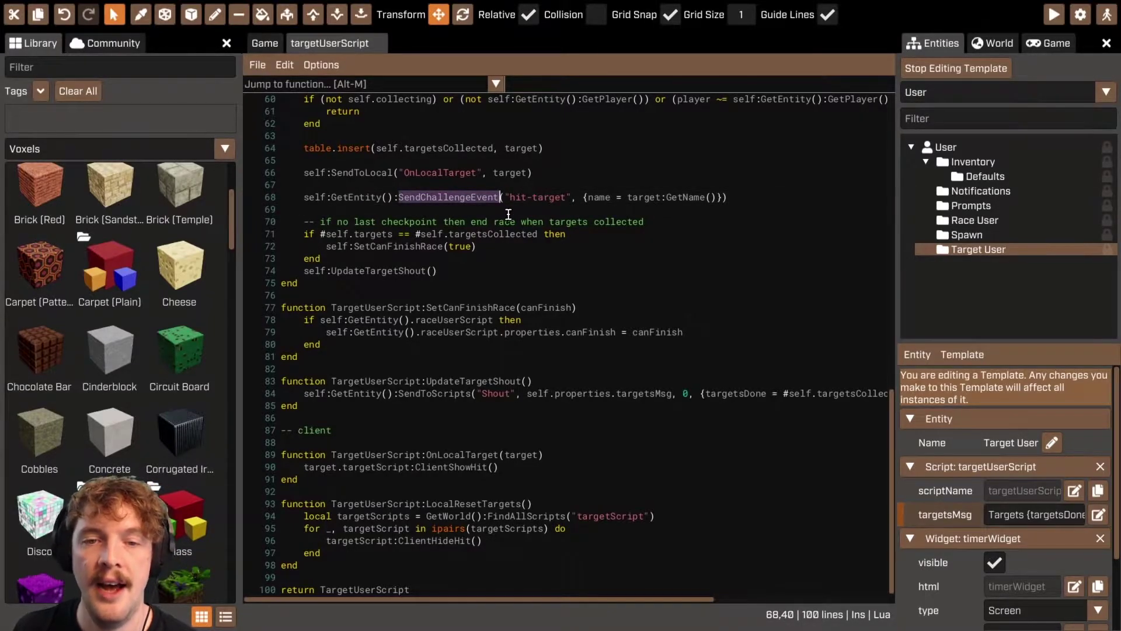
left_click_drag(505, 196, 720, 200)
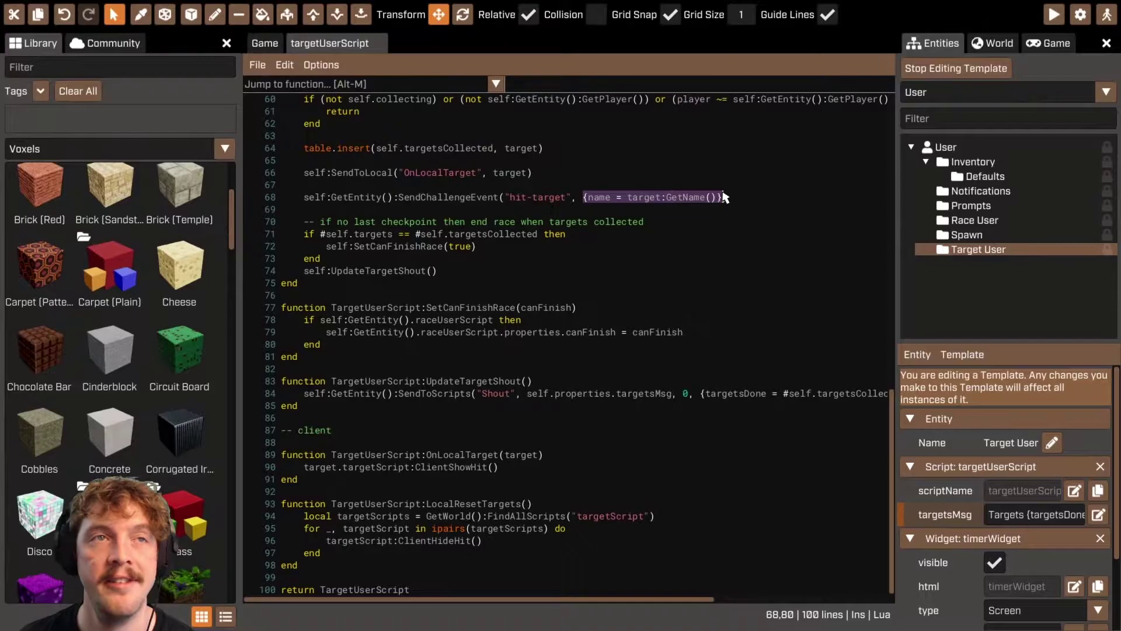
left_click(668, 217)
left_click(550, 198)
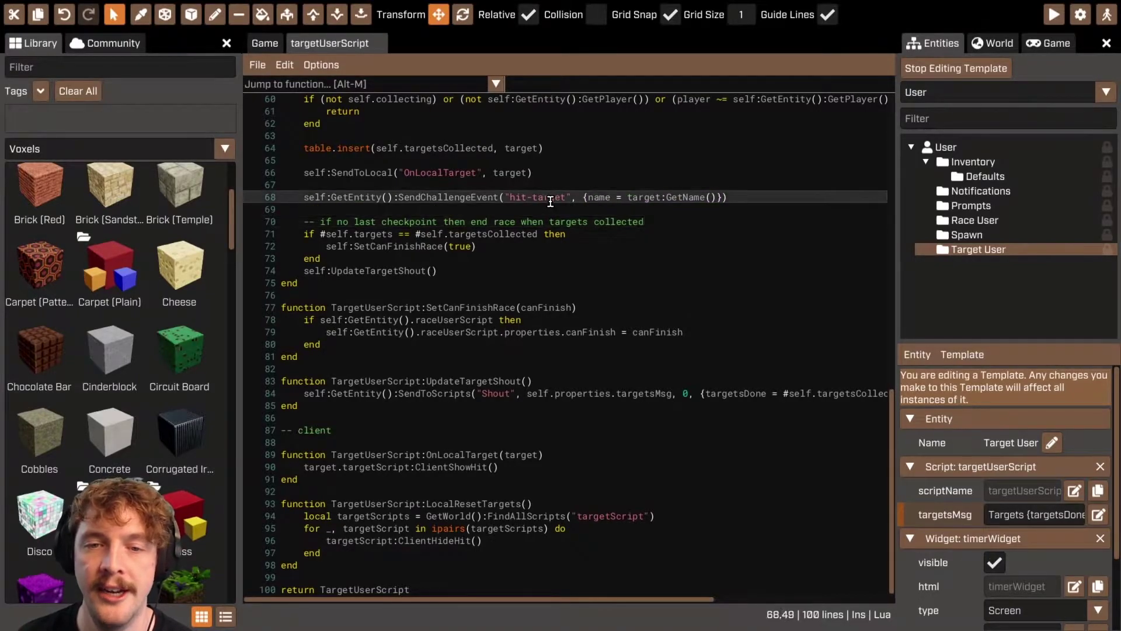
Leave full screen and open the Target Practice game's Challenges page on Crayta Create.
key("Escape")
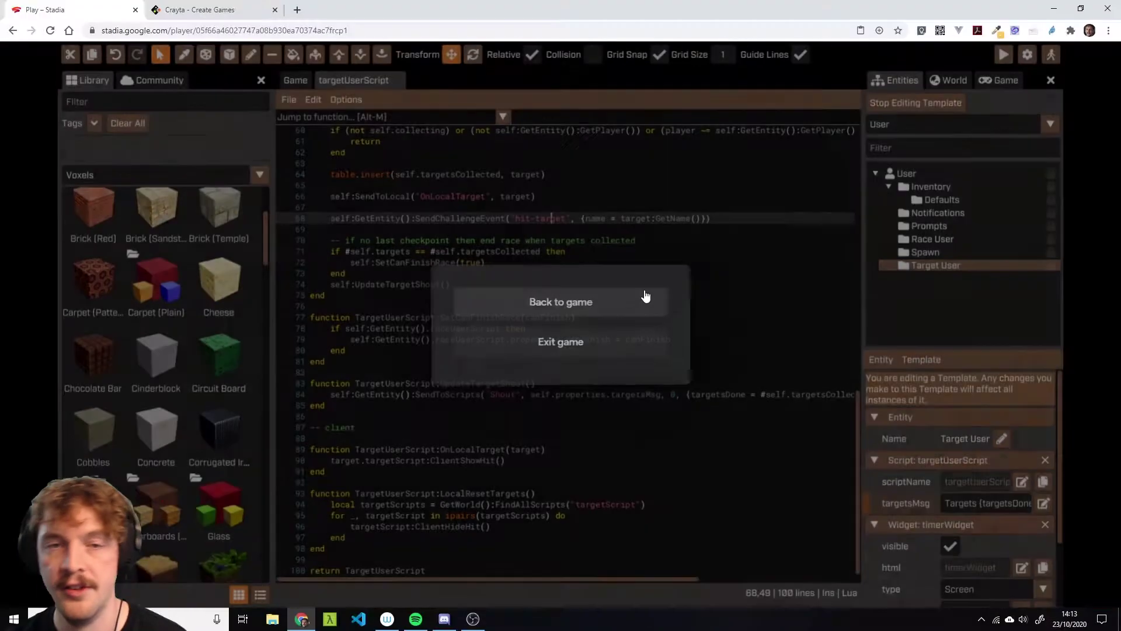
left_click(231, 7)
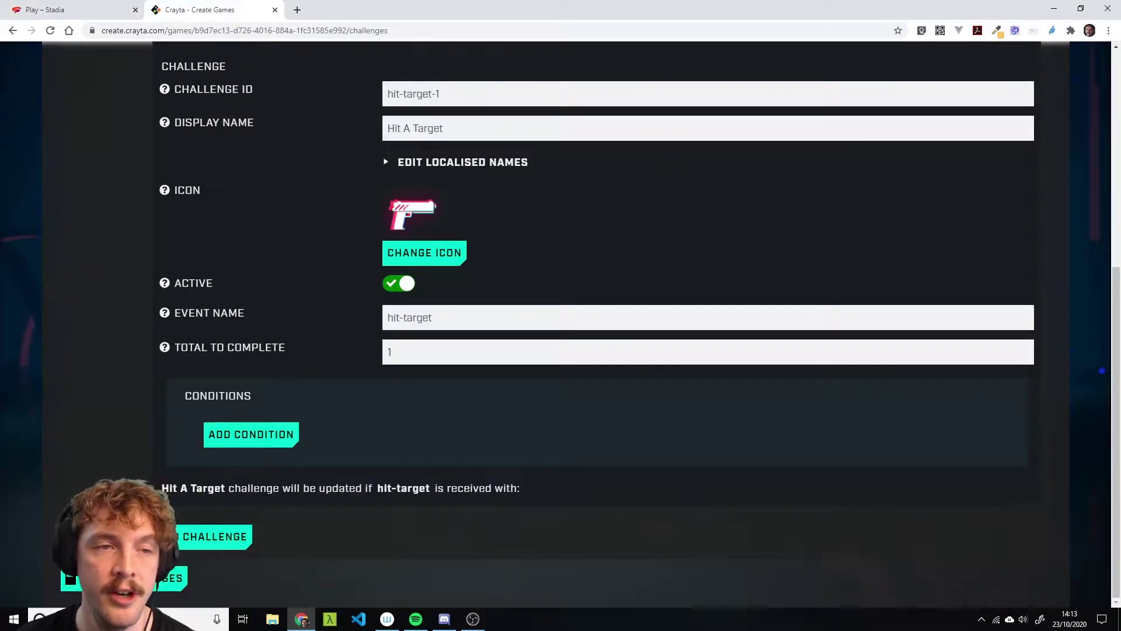
scroll(288, 160, "up", 6)
left_click(278, 86)
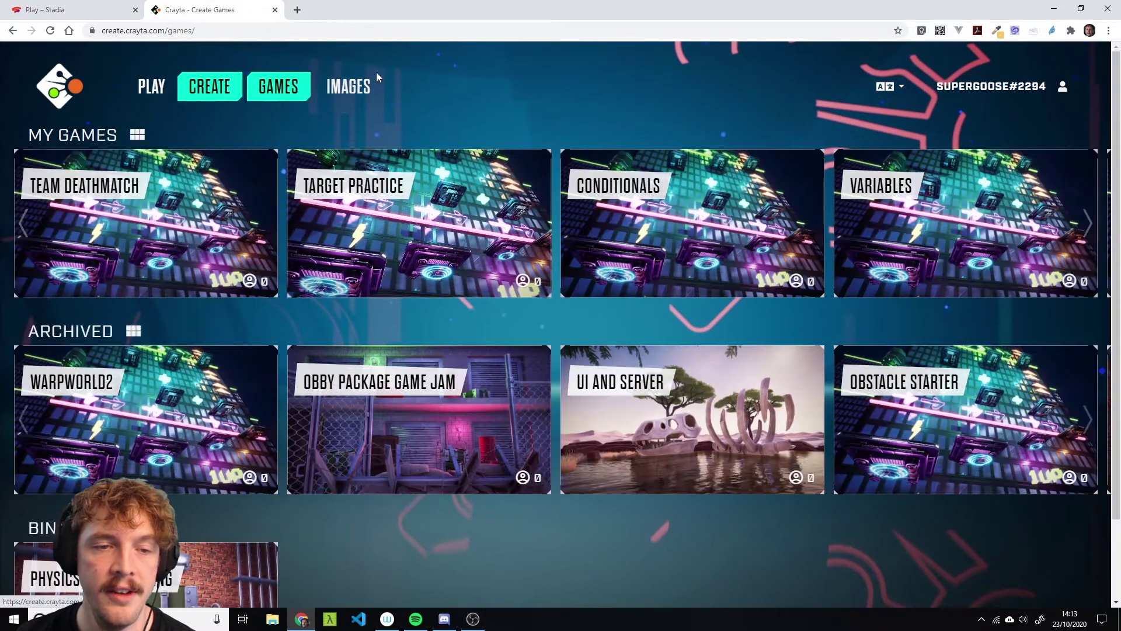
left_click(437, 208)
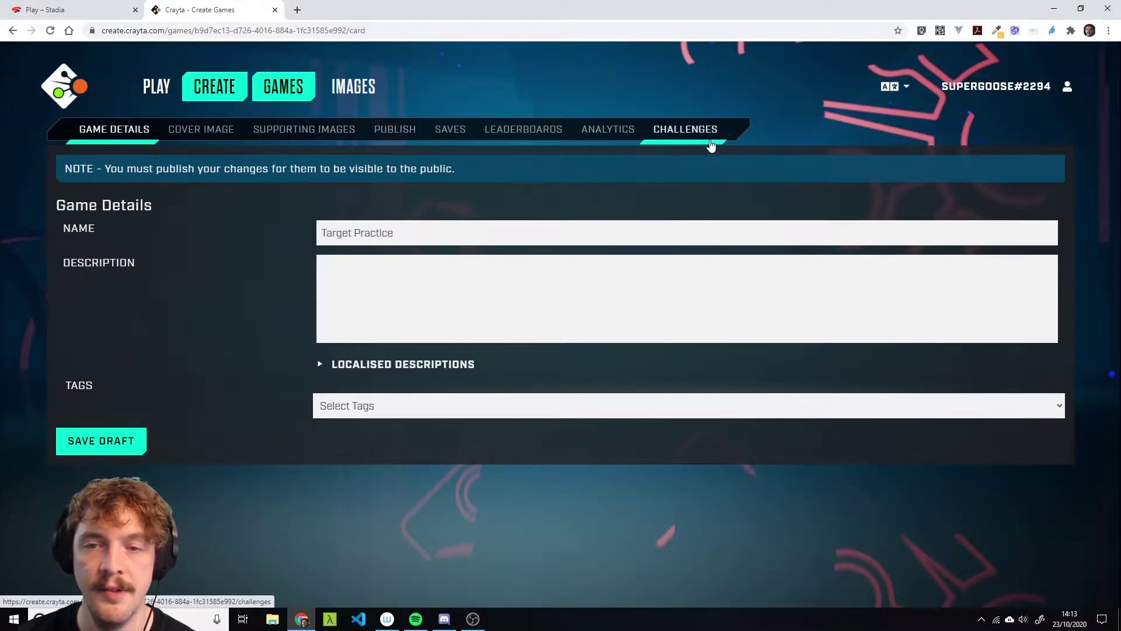
left_click(683, 137)
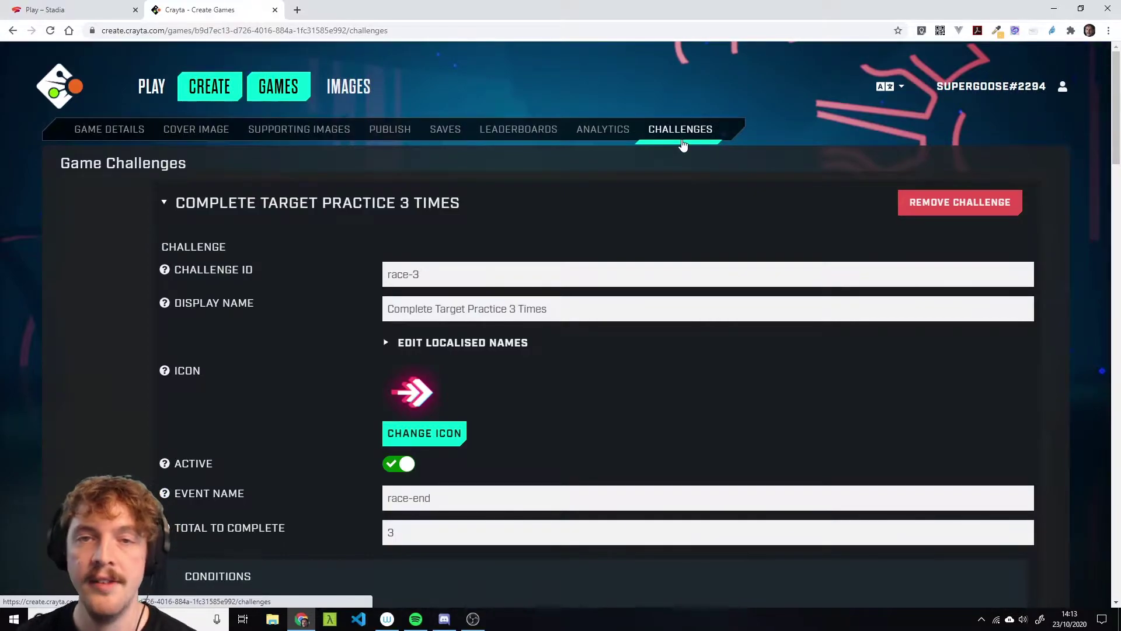
Collapse all four challenges, from Complete Target Practice 3 Times to Hit A Target.
scroll(791, 173, "down", 15)
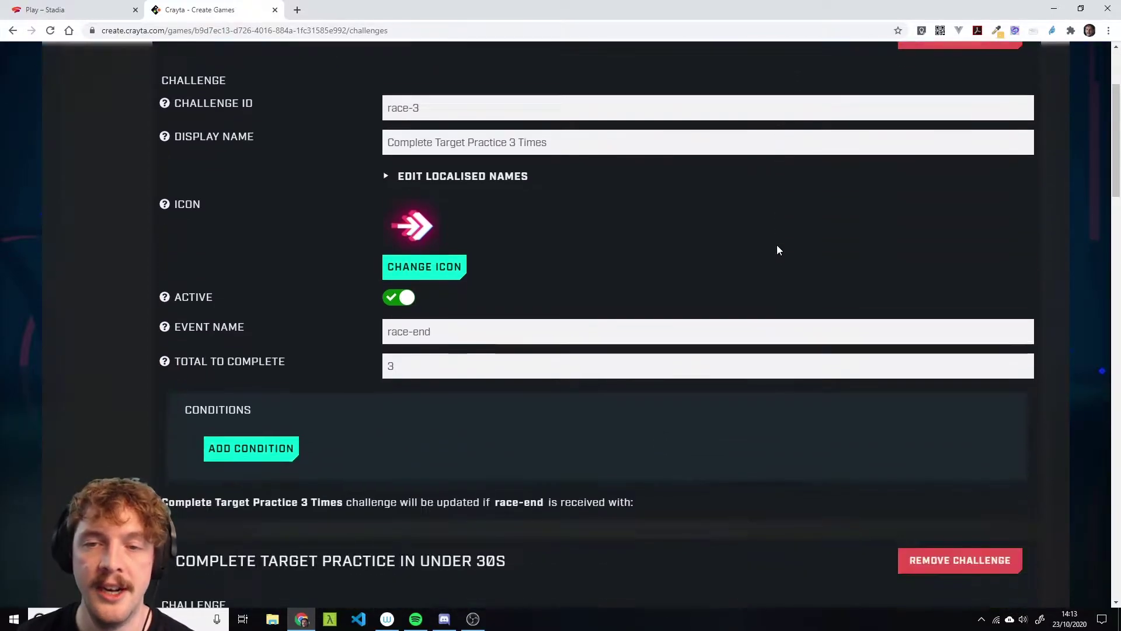
scroll(818, 354, "up", 15)
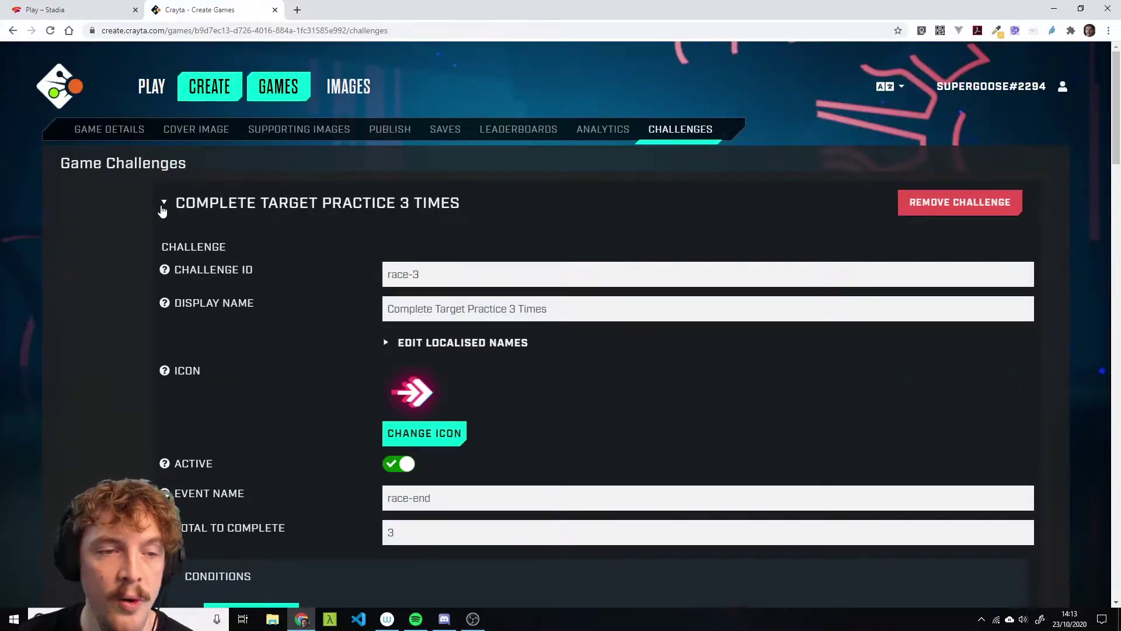
left_click(163, 205)
left_click(161, 266)
left_click(164, 328)
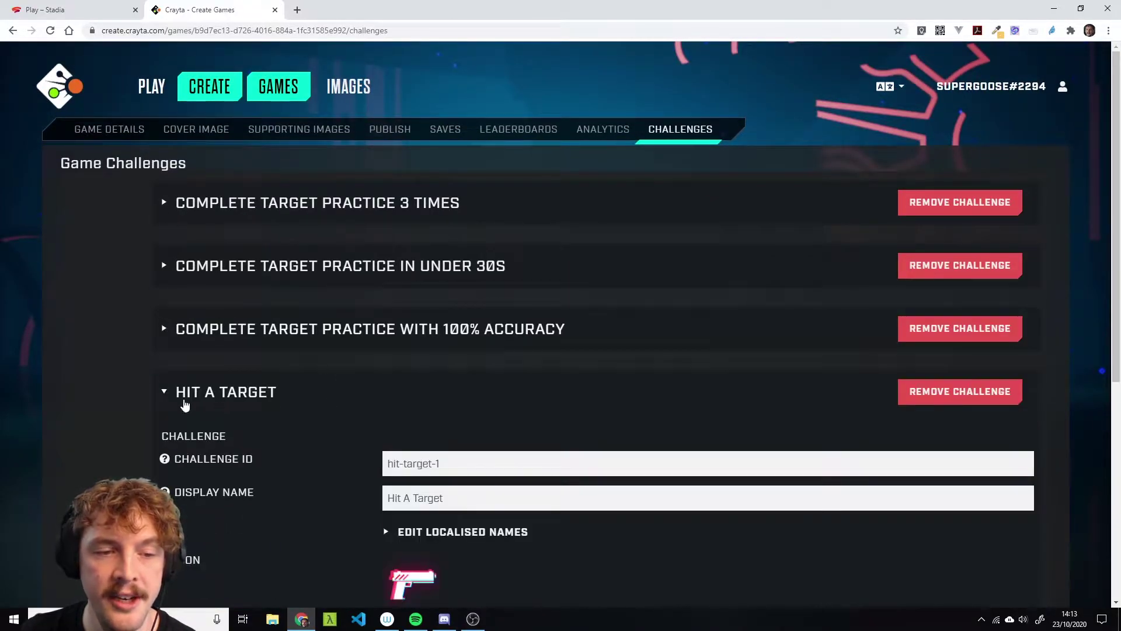
left_click(165, 392)
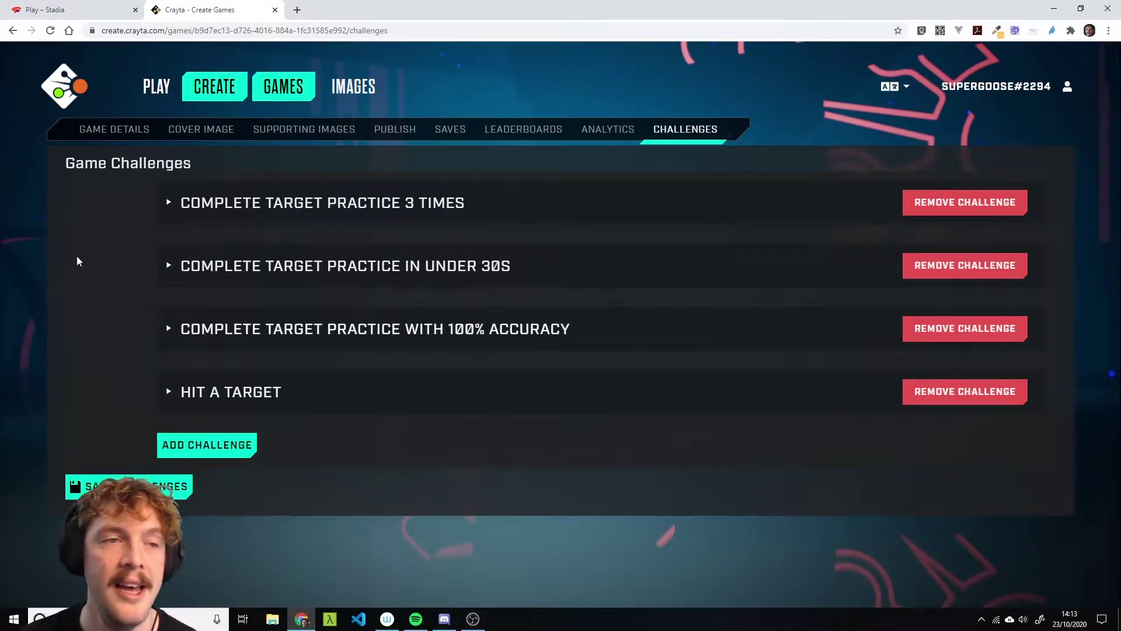
Resume the game to check the code above line 68, then return to the Challenges page.
left_click(70, 10)
left_click(588, 296)
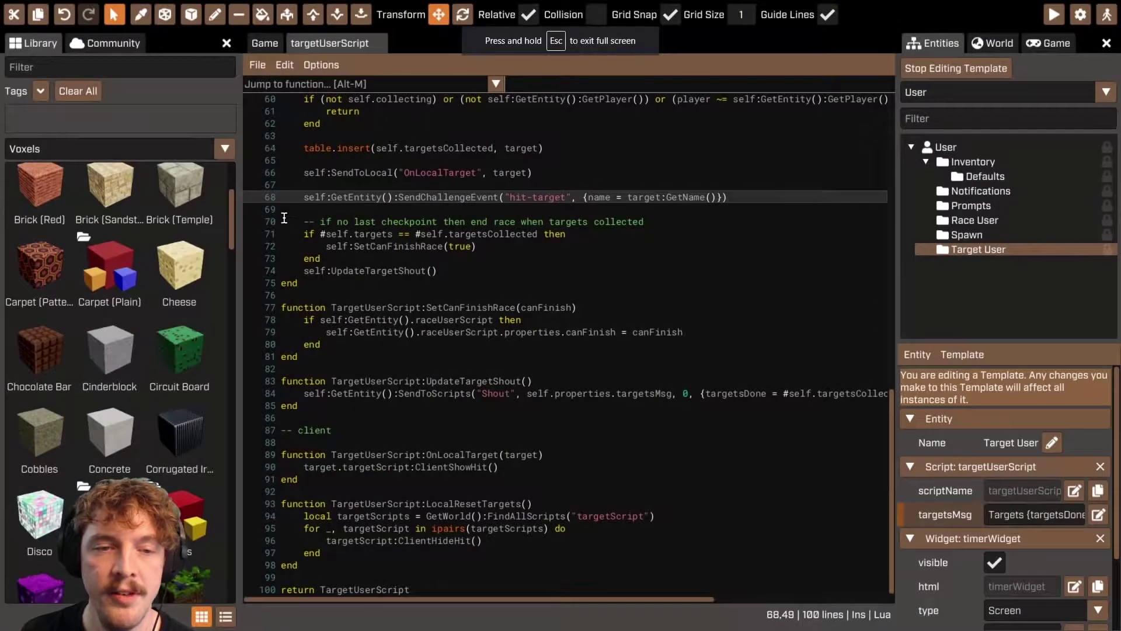
left_click_drag(304, 197, 751, 186)
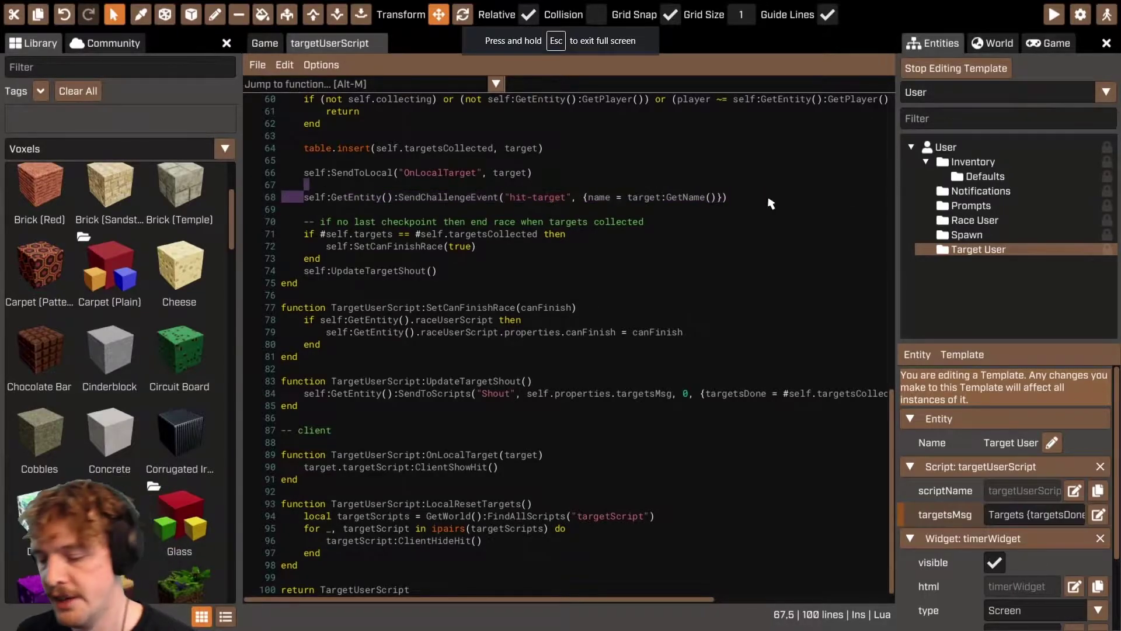
key("Escape")
left_click(189, 7)
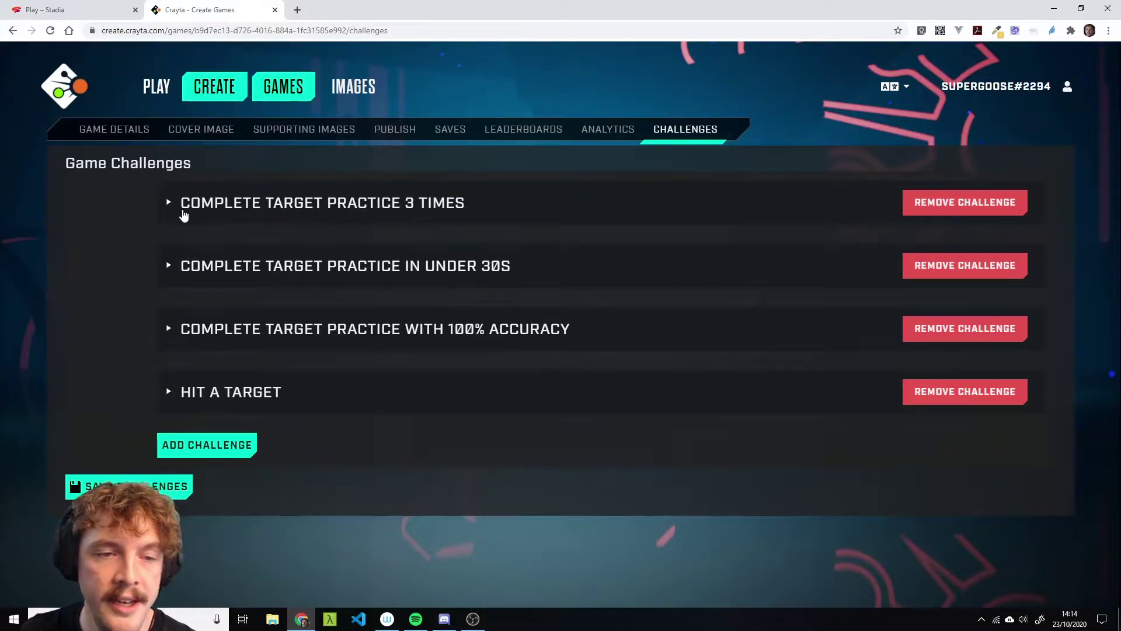
Expand Complete Target Practice 3 Times and review its race-end event and total of 3.
left_click(242, 217)
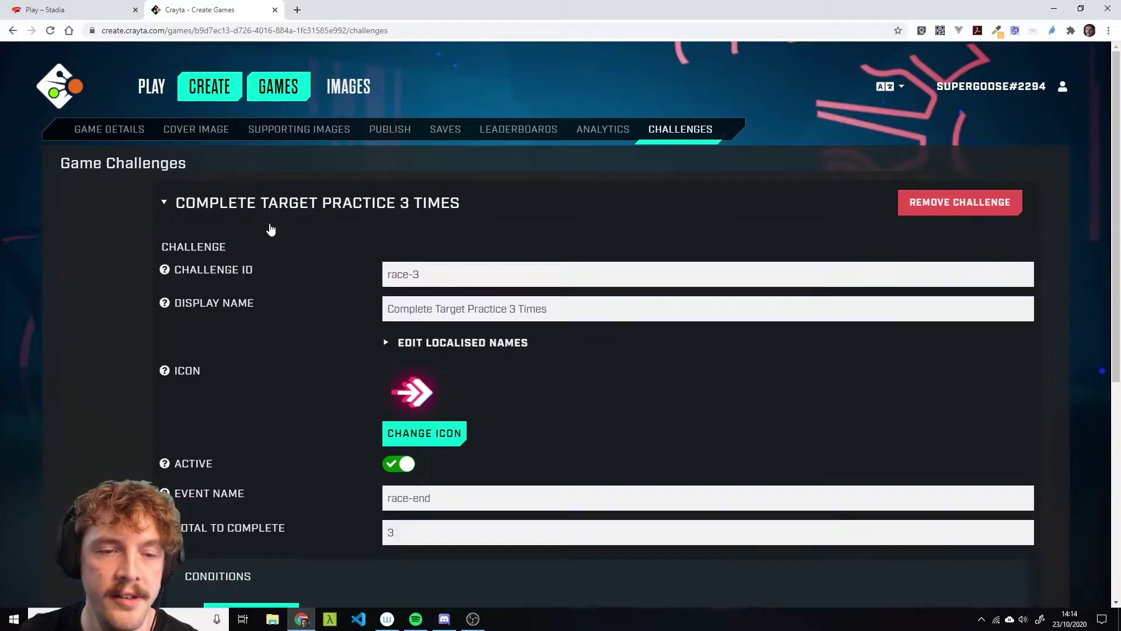
scroll(330, 308, "down", 4)
left_click_drag(454, 264, 369, 270)
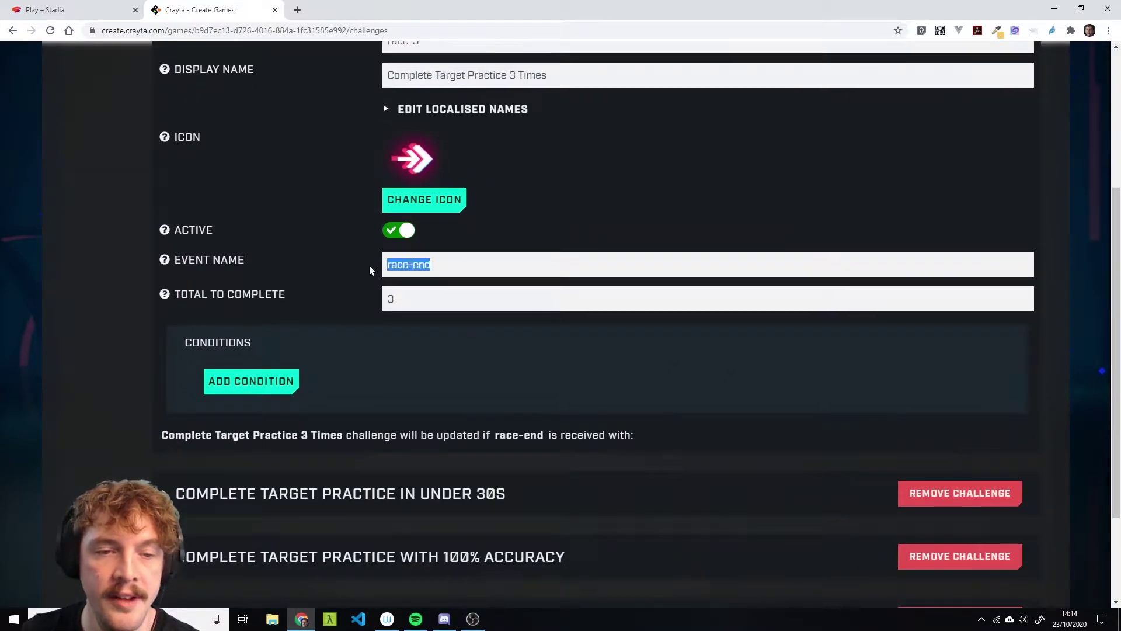
scroll(390, 279, "up", 3)
scroll(390, 279, "down", 1)
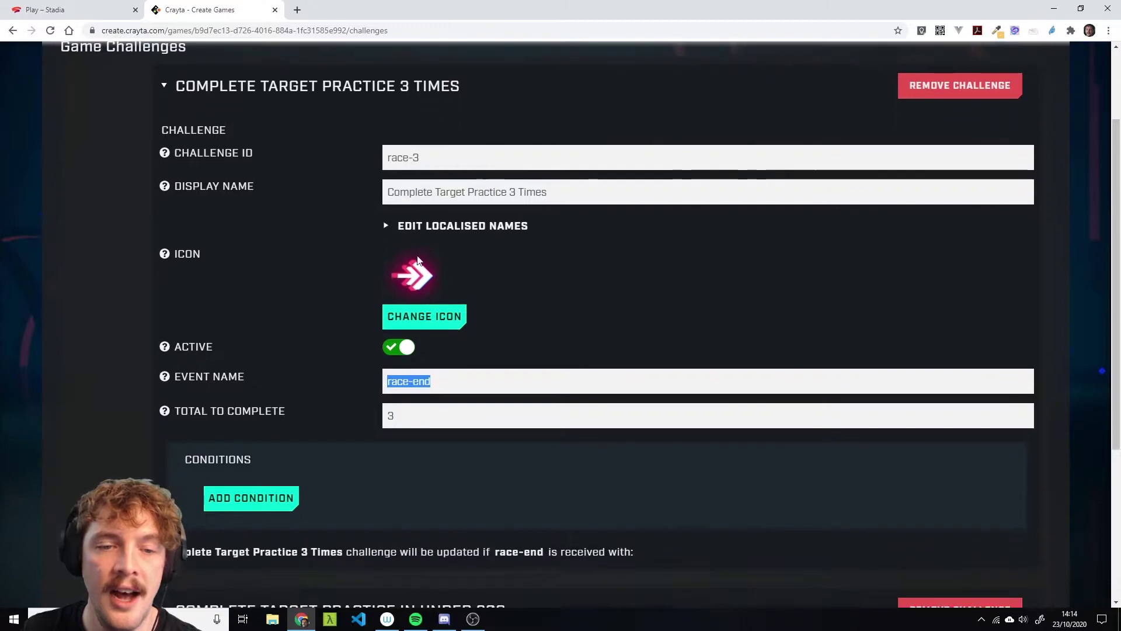
left_click(422, 422)
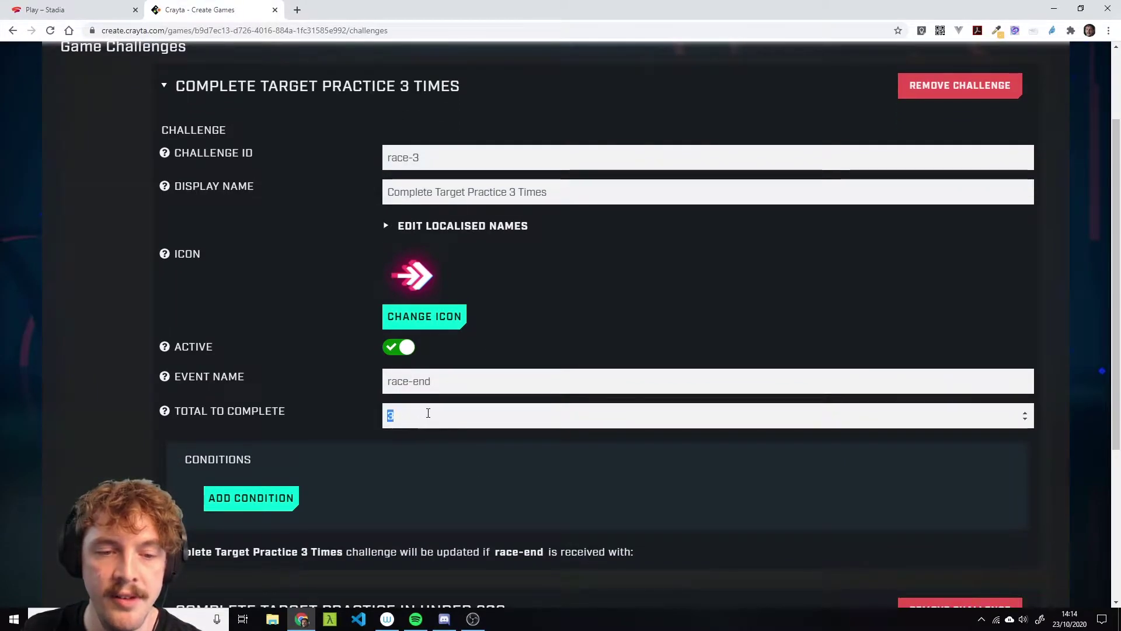
left_click(460, 387)
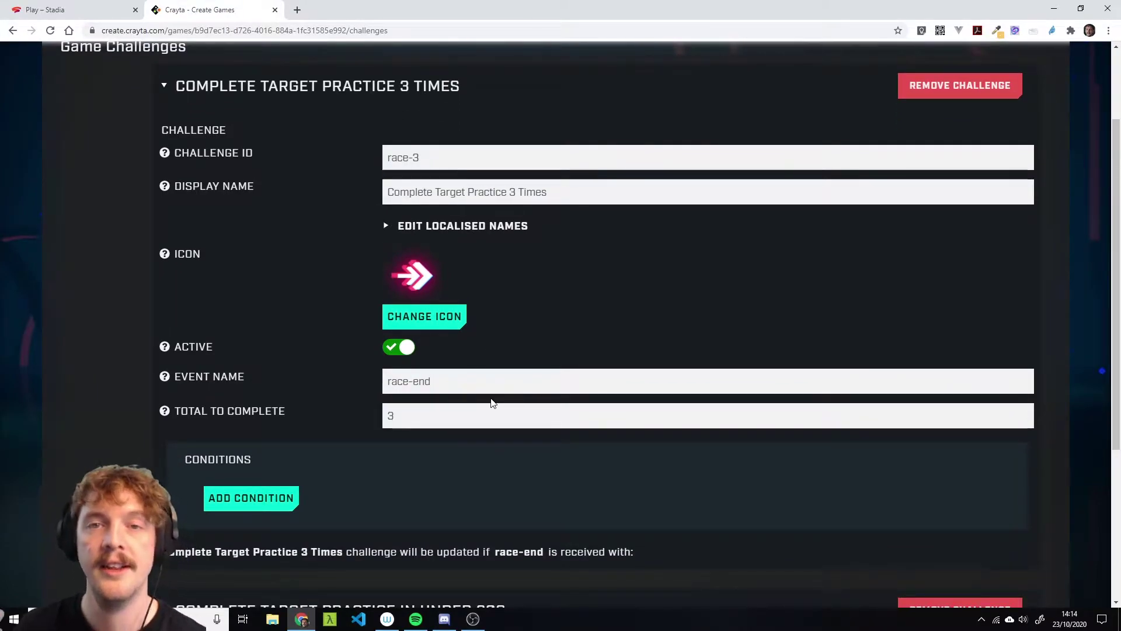
left_click_drag(431, 382, 379, 383)
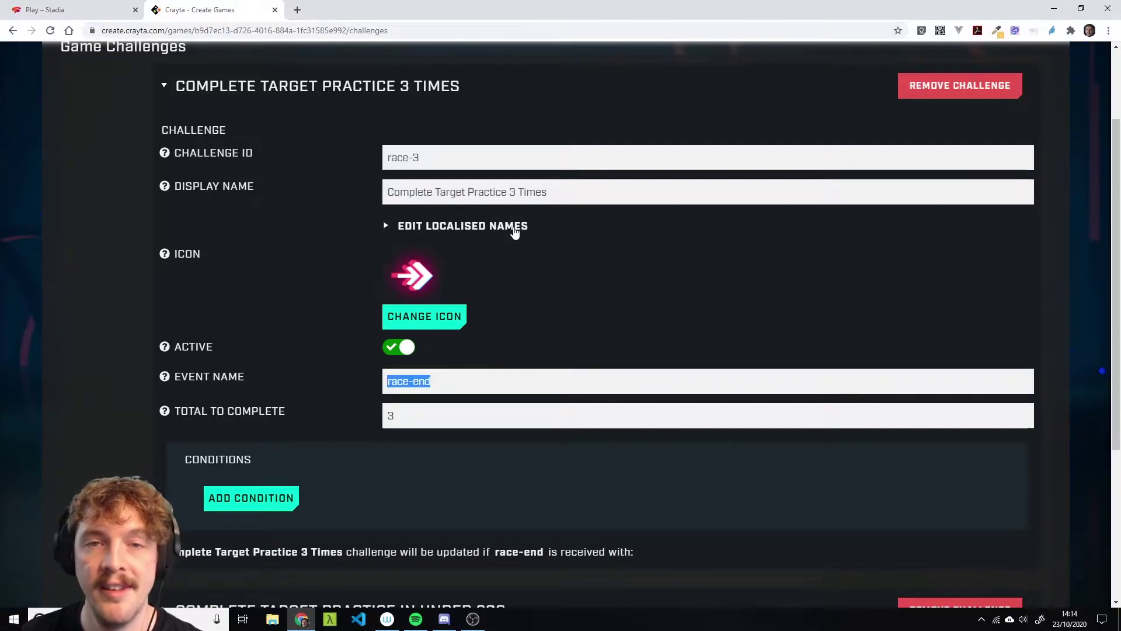
left_click_drag(470, 415, 299, 417)
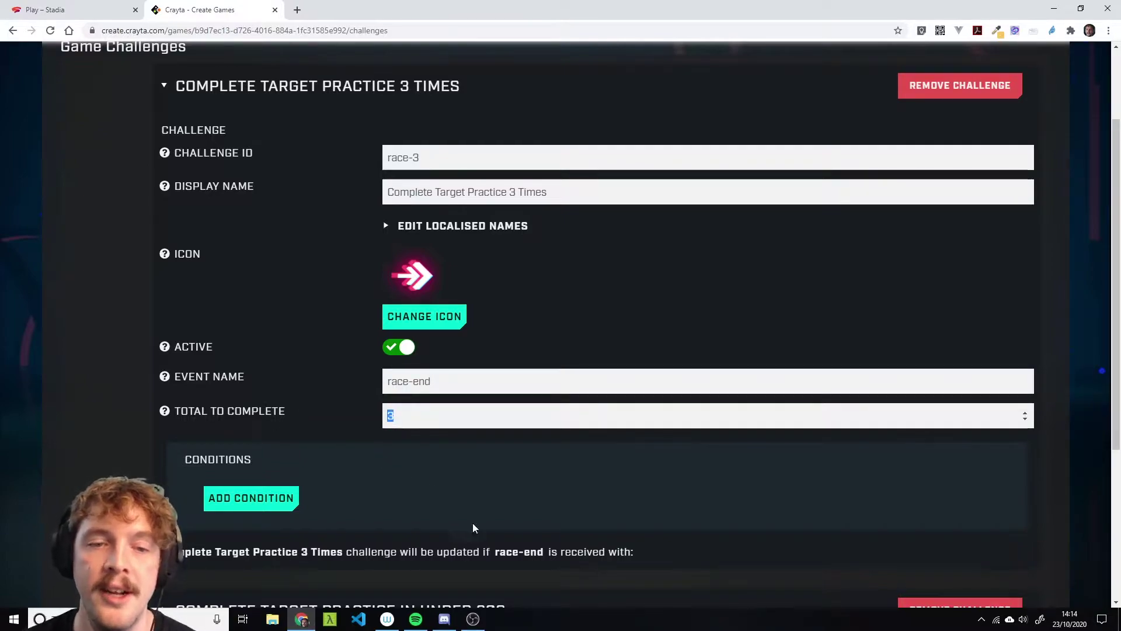
scroll(540, 291, "up", 1)
left_click_drag(548, 250, 379, 250)
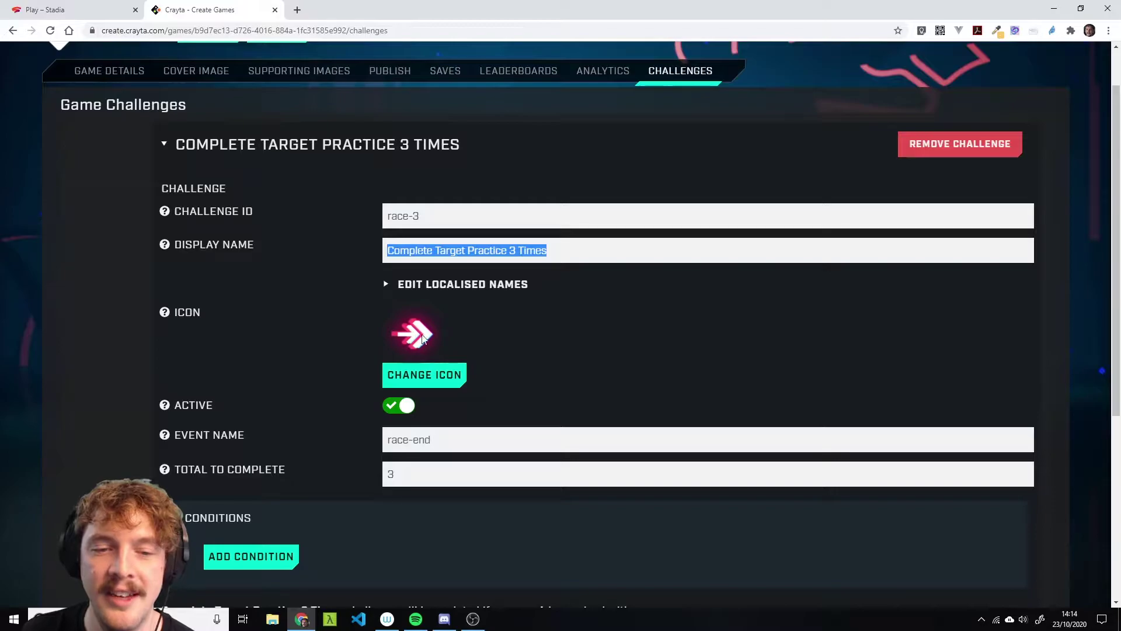
scroll(425, 283, "down", 5)
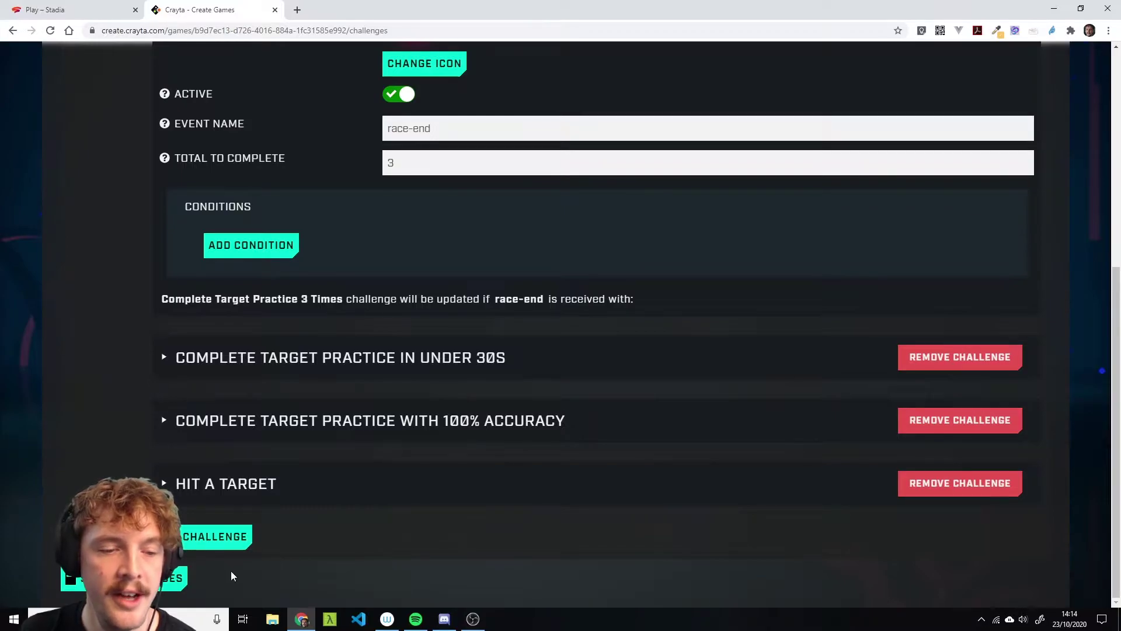
Add a new blank challenge at the bottom of the list.
left_click(219, 536)
scroll(363, 375, "up", 3)
scroll(314, 353, "down", 2)
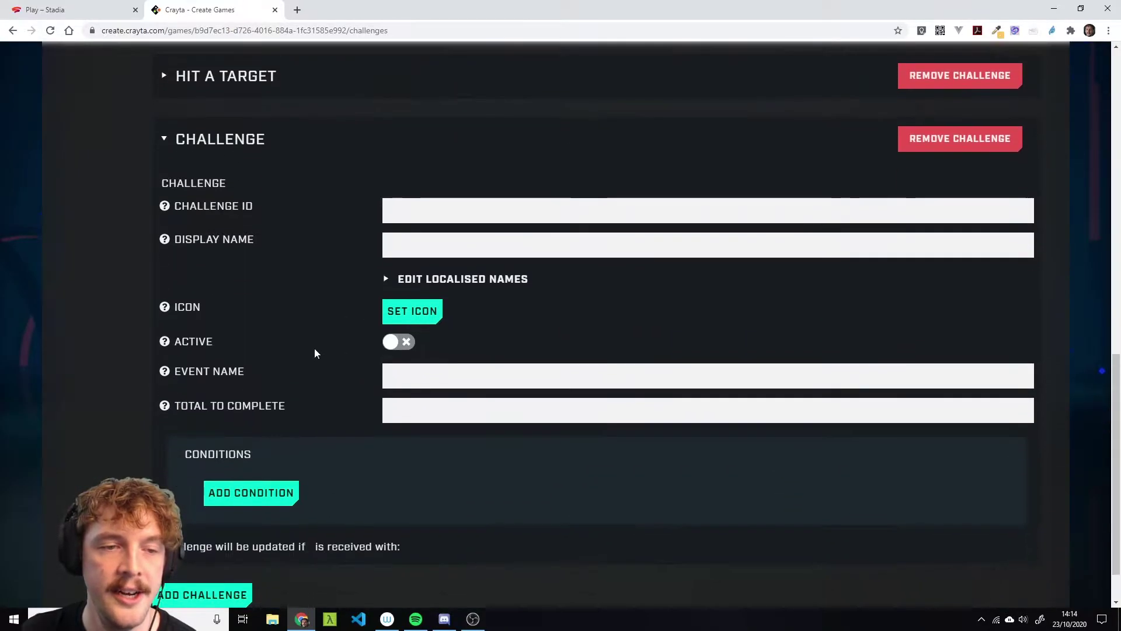
Back in the editor, highlight line 68's SendChallengeEvent call, hit-target name and sent name data.
left_click(71, 9)
left_click(513, 309)
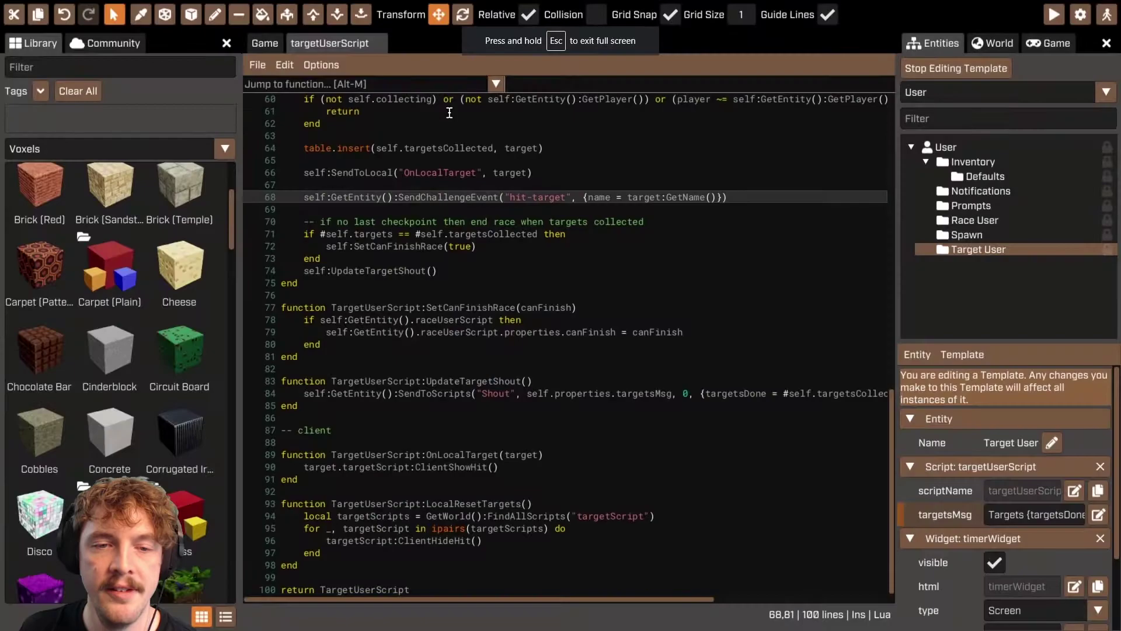
left_click(321, 234)
left_click_drag(303, 197, 569, 198)
left_click(601, 220)
left_click(548, 246)
left_click(572, 221)
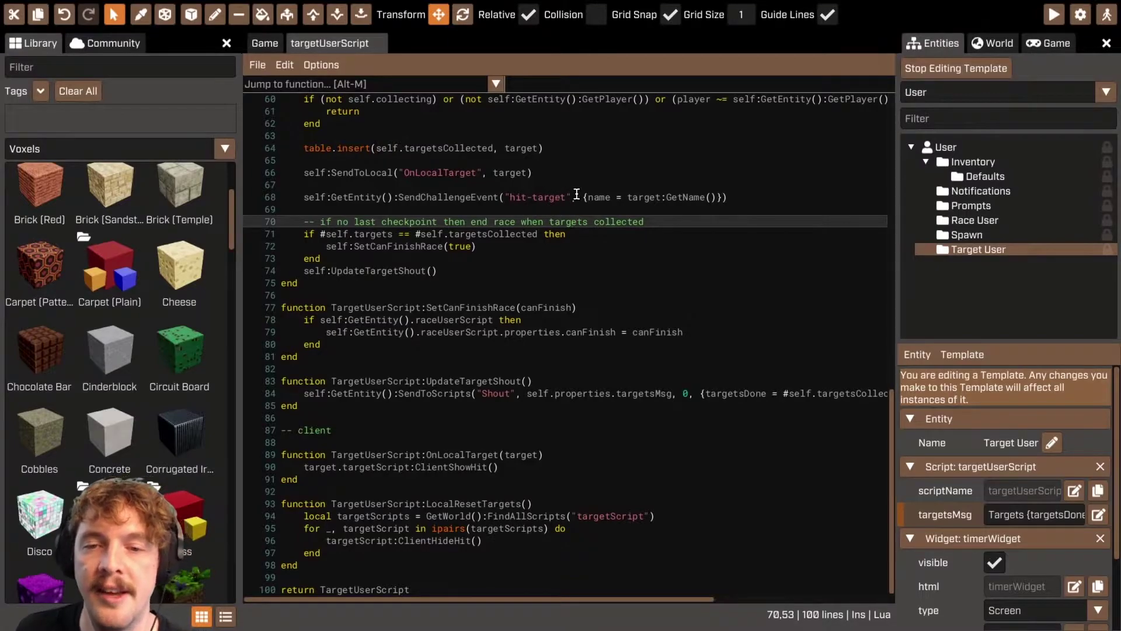
left_click_drag(581, 197, 716, 197)
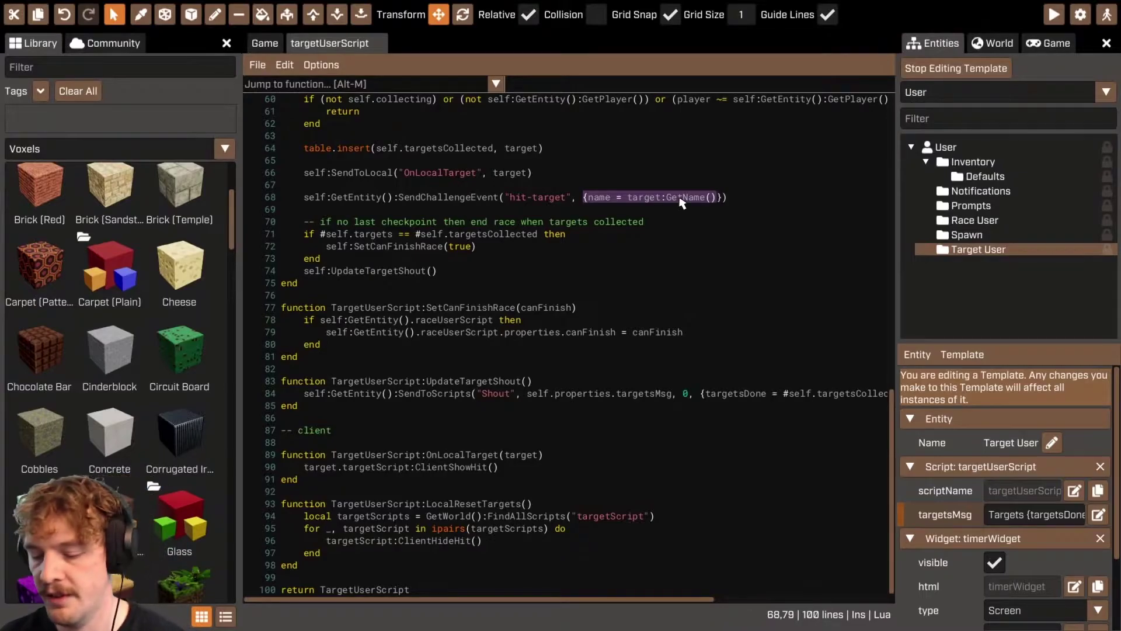
key("Escape")
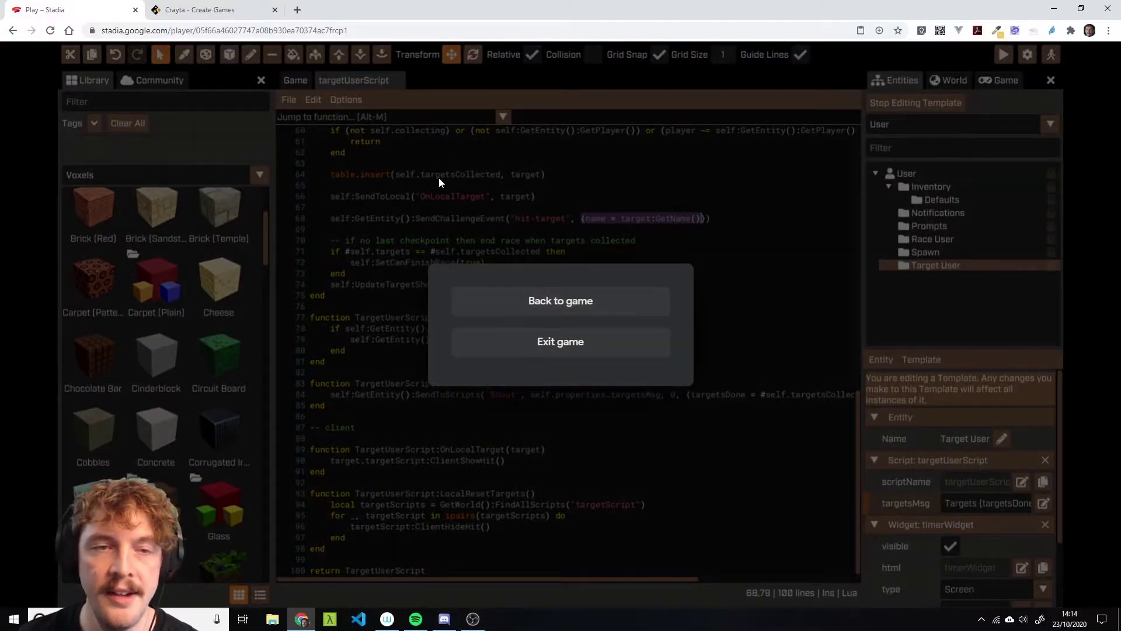
Enter hit-target as the new challenge's event name, checking it against the game script.
left_click(221, 6)
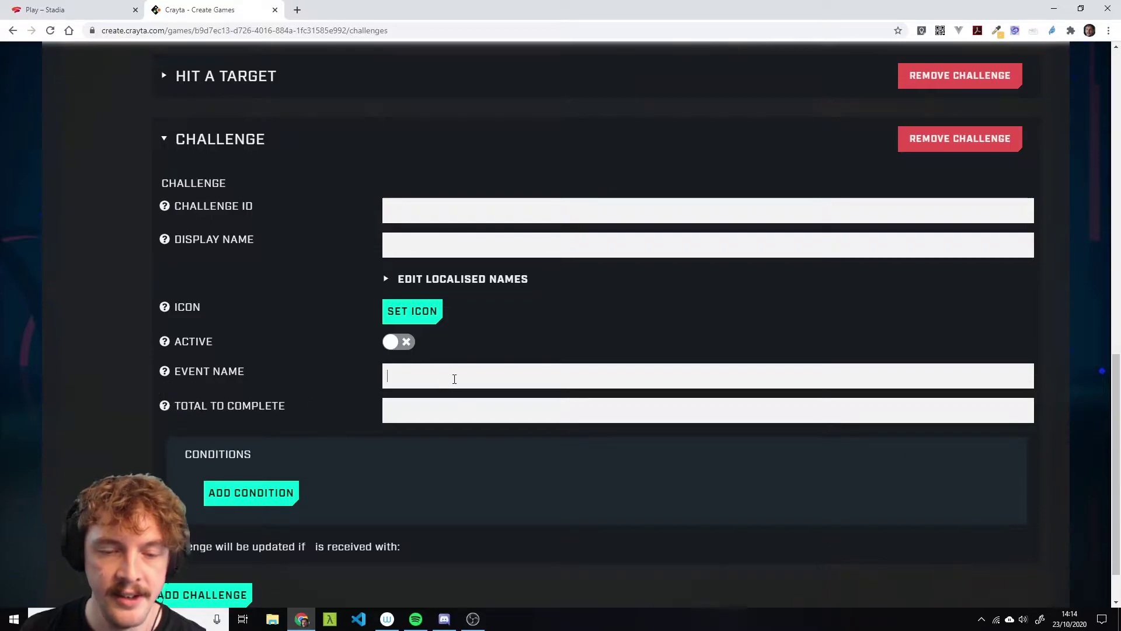
left_click(454, 379)
type("hit-target")
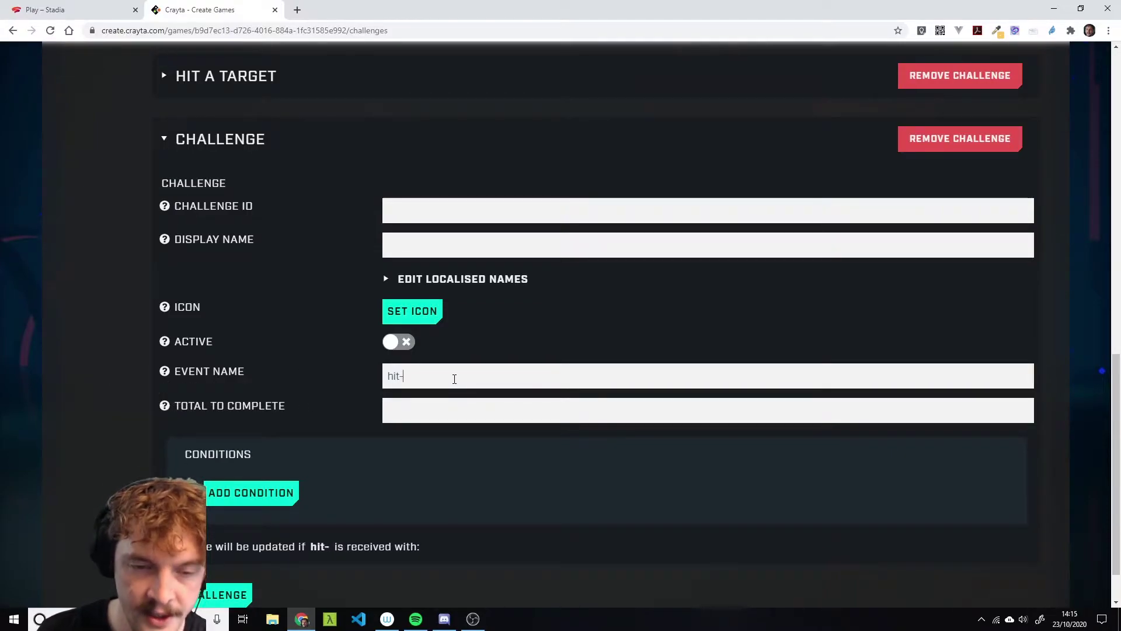
left_click(30, 4)
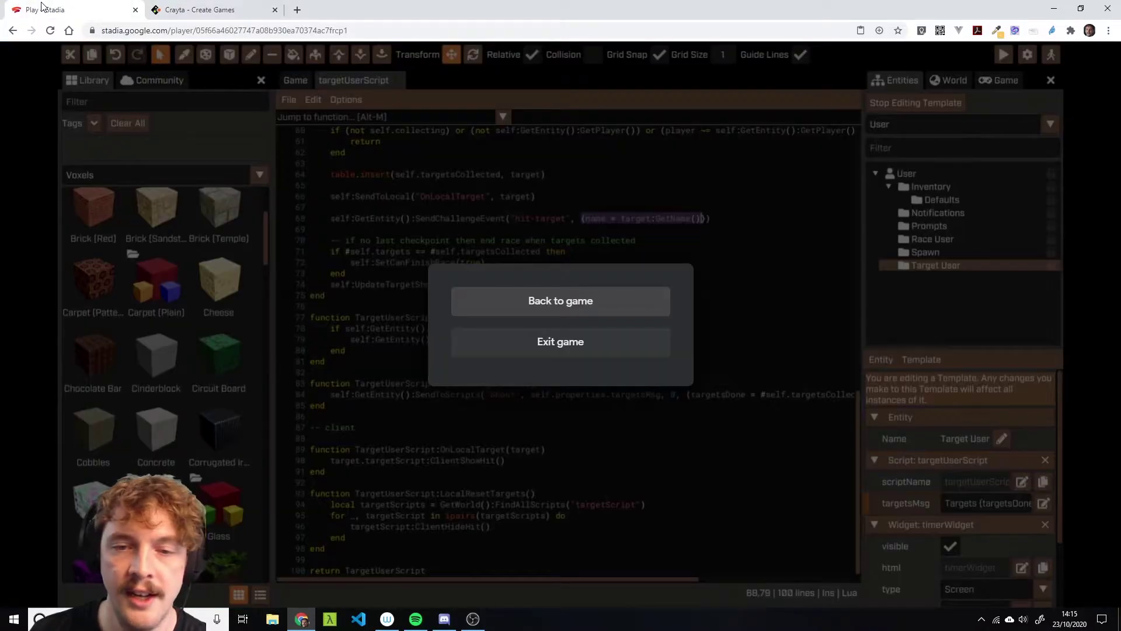
left_click(206, 8)
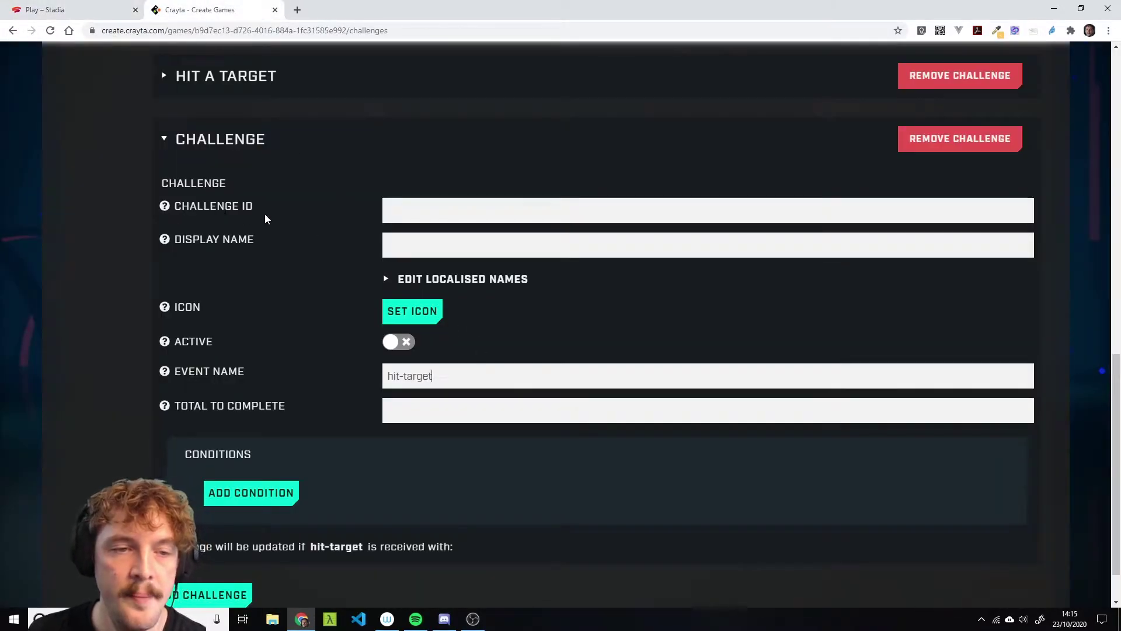
left_click_drag(431, 384, 274, 381)
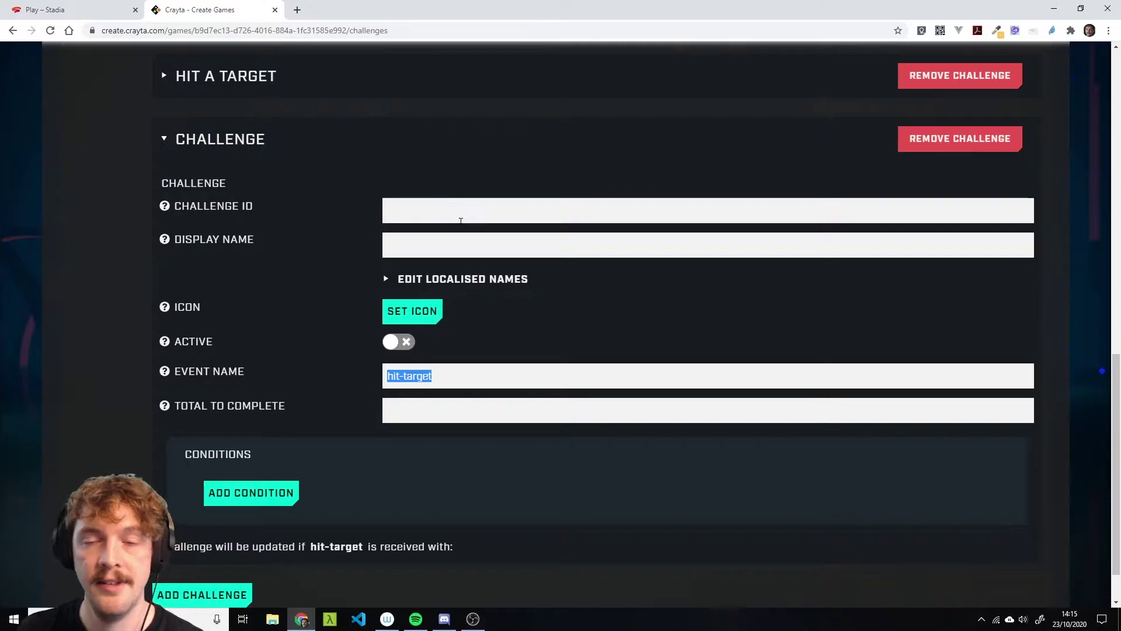
Set Challenge ID target-hit-1 and display name Cannon Fodder, then expand the localised names.
left_click(448, 220)
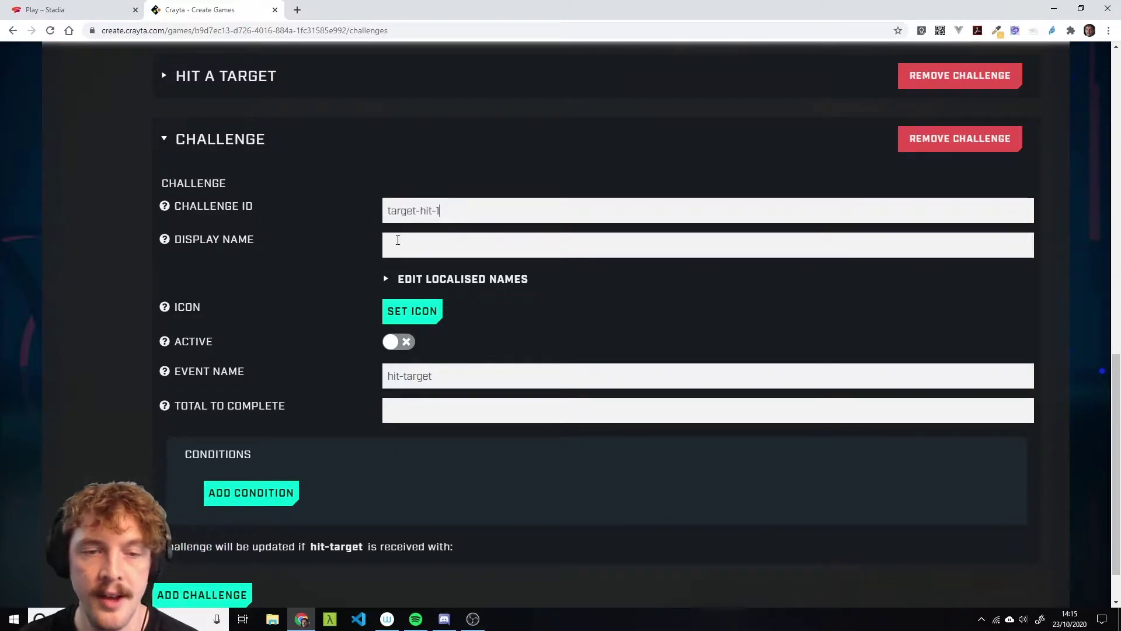
type("Cannon Fodde")
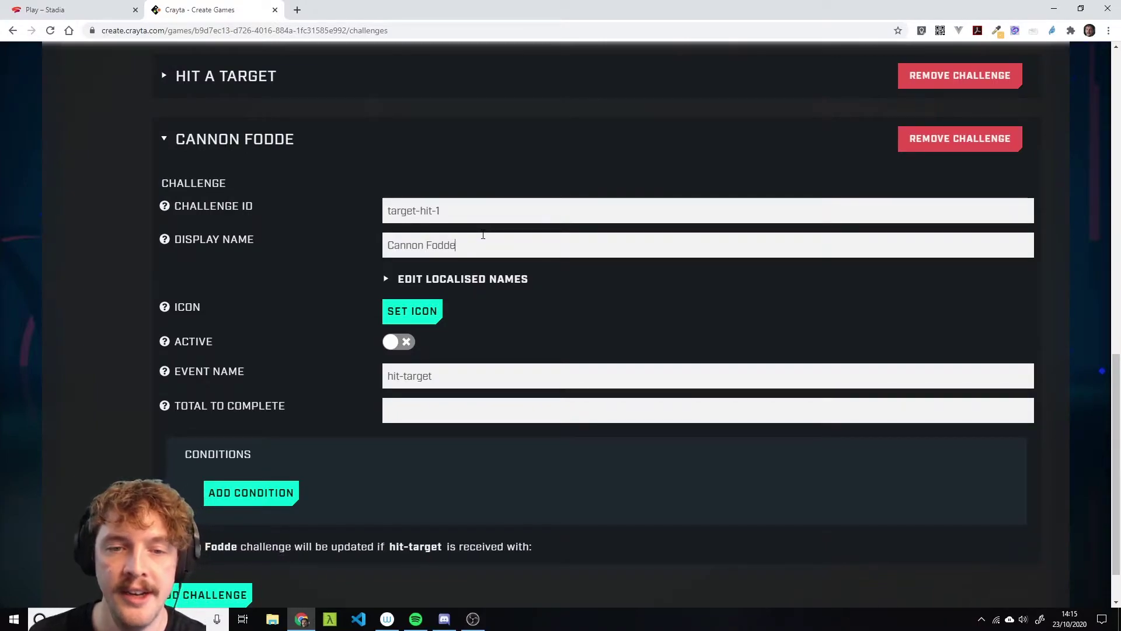
type("r")
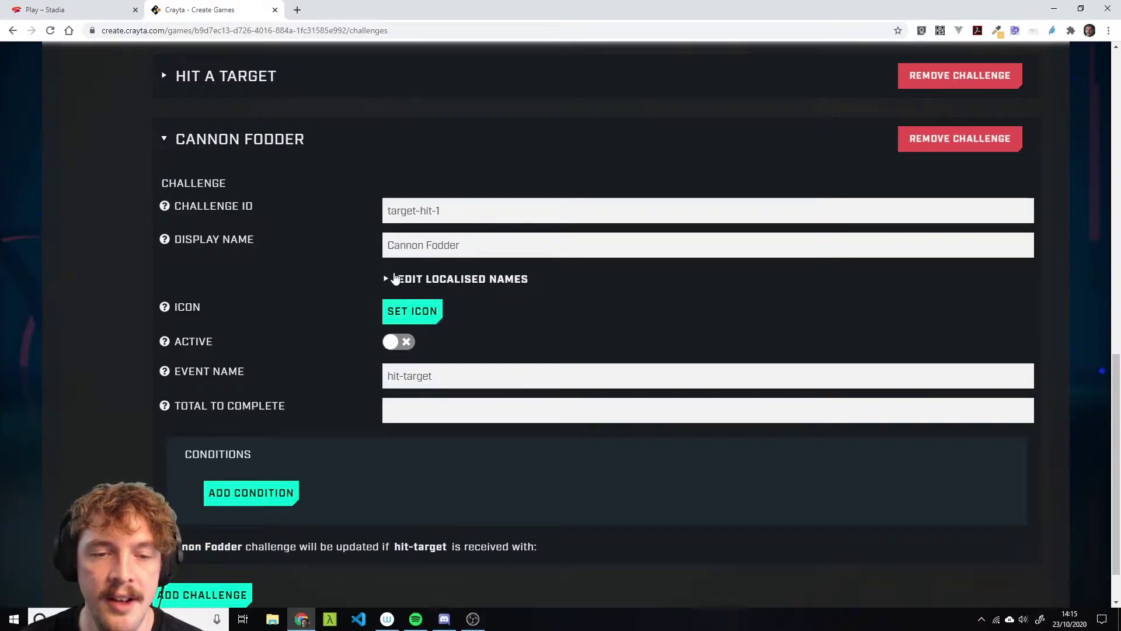
left_click(401, 280)
scroll(502, 289, "down", 1)
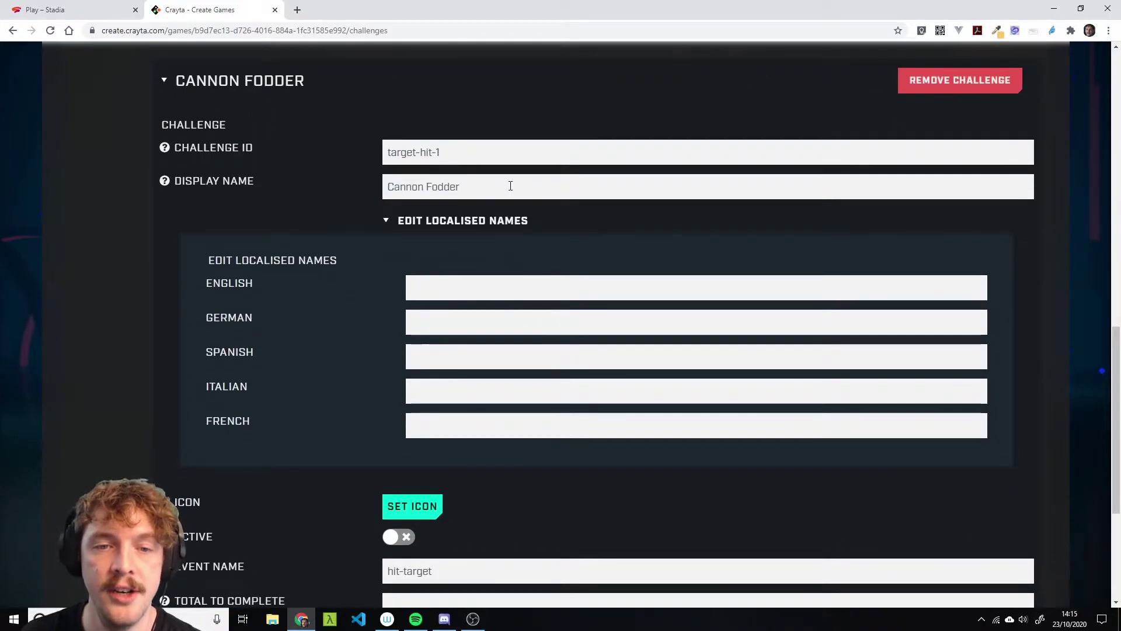
left_click_drag(495, 194, 317, 187)
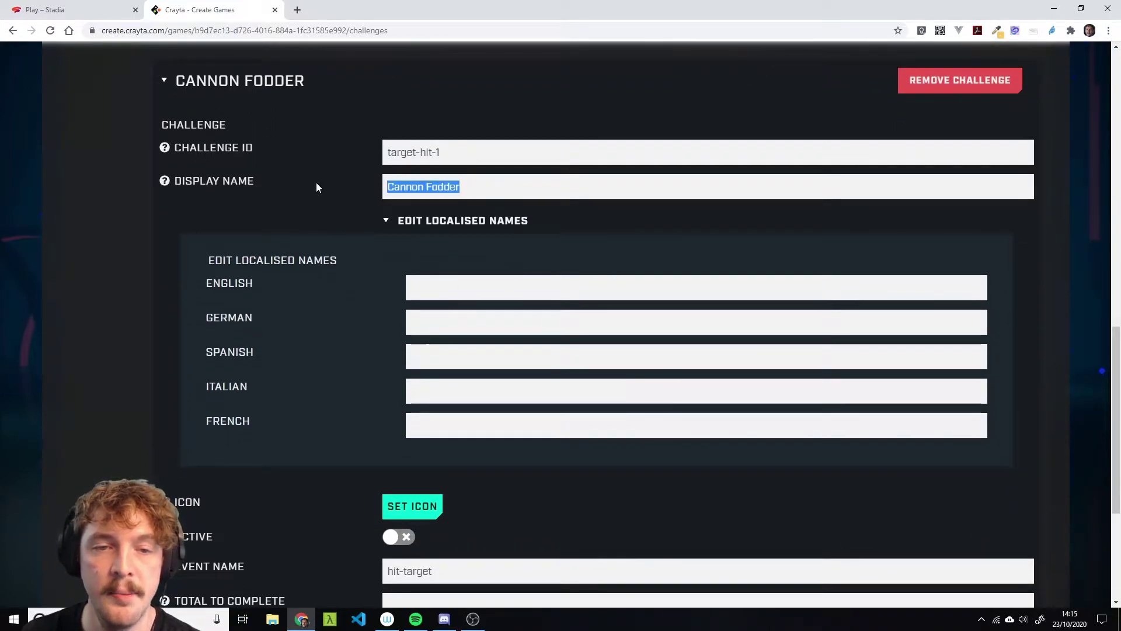
left_click(457, 325)
left_click(428, 291)
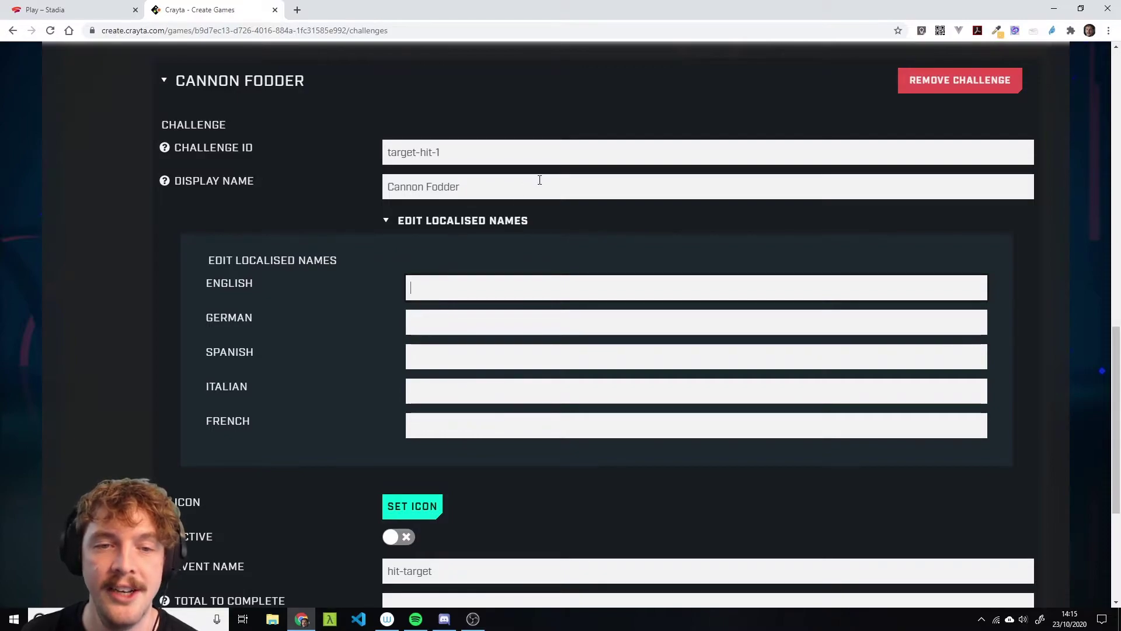
left_click_drag(489, 184, 366, 181)
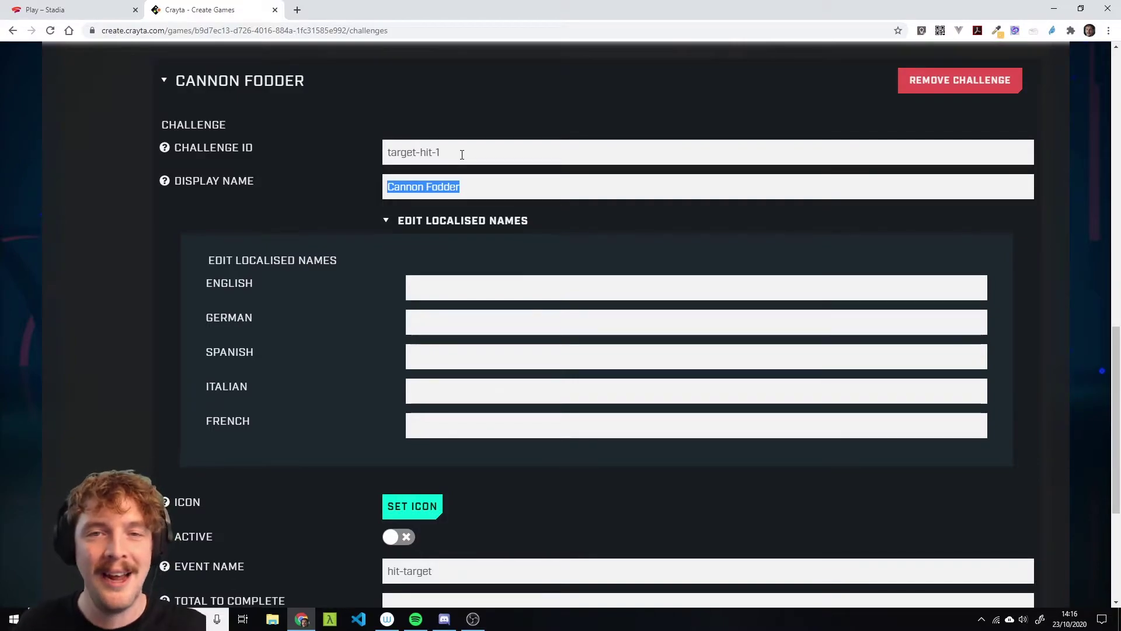
left_click(465, 324)
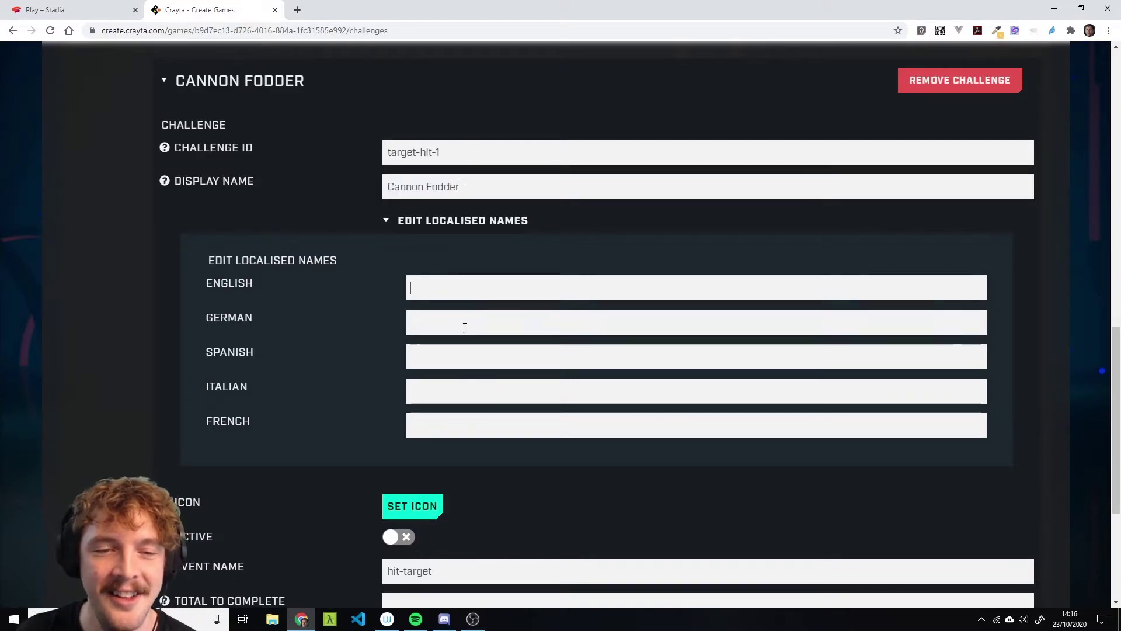
scroll(502, 347, "down", 3)
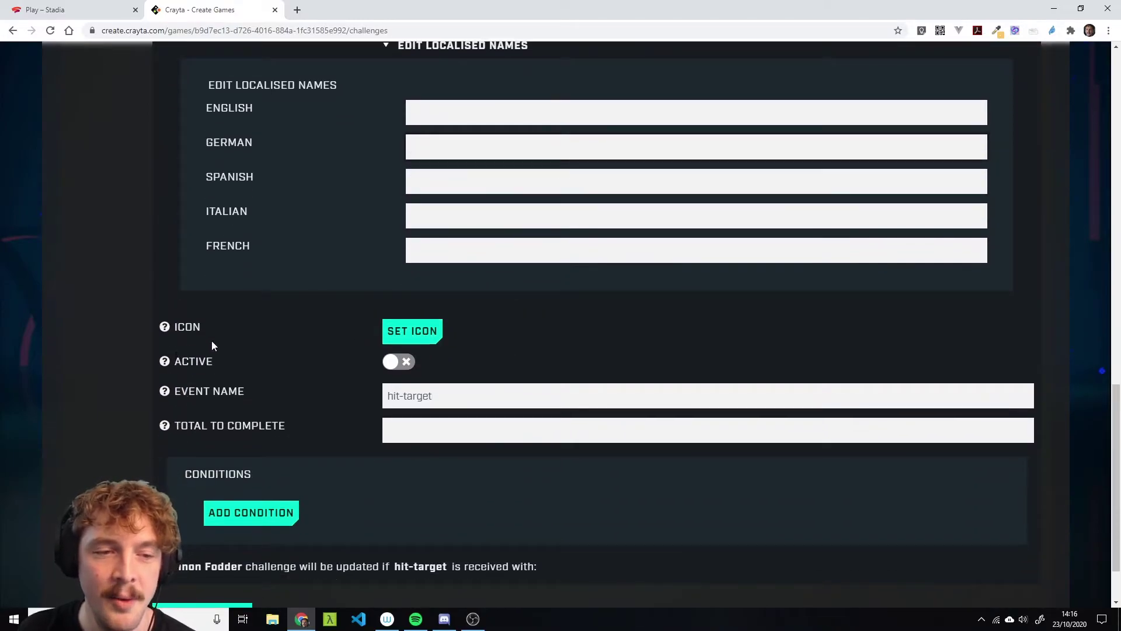
Give Cannon Fodder the pistol icon, switch it Active, and review its hit-target event name.
left_click(403, 338)
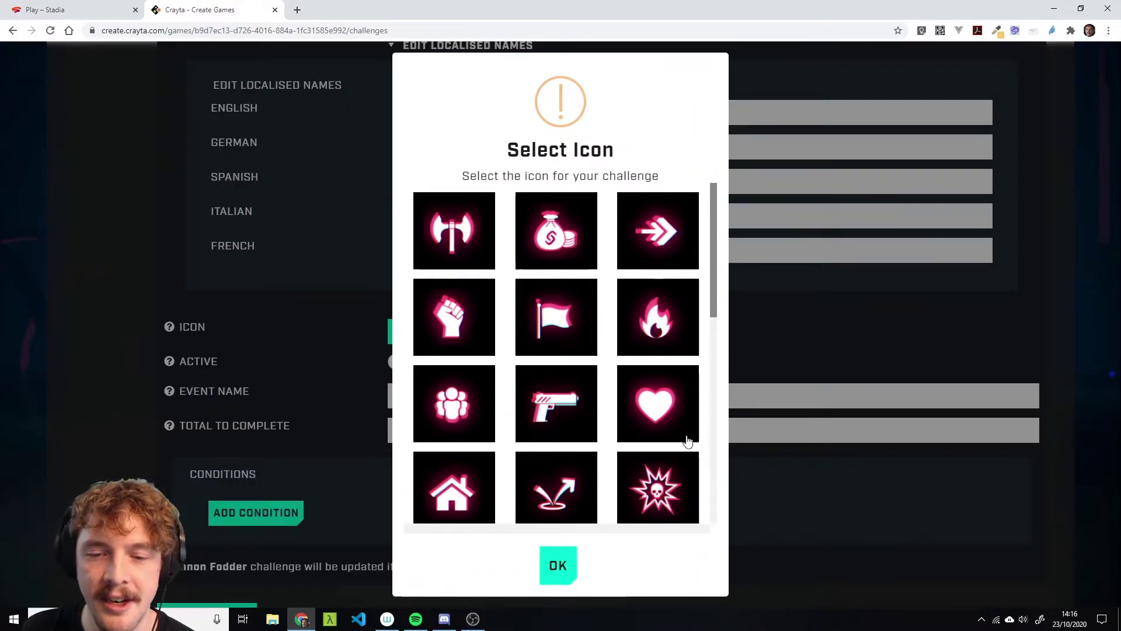
left_click(554, 385)
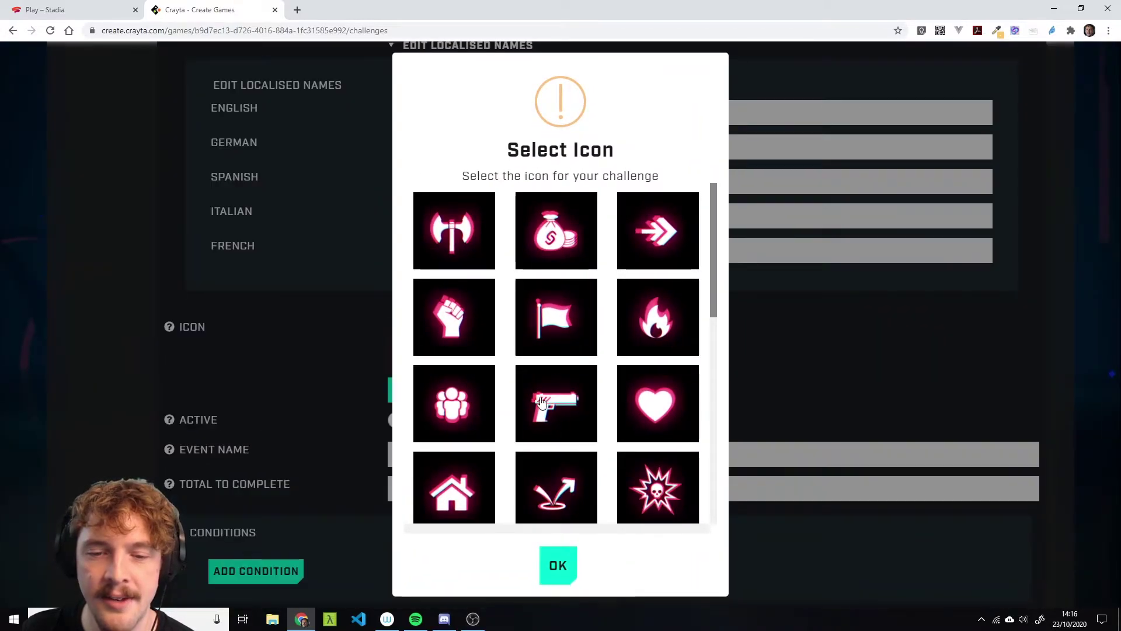
left_click(557, 566)
scroll(734, 331, "down", 2)
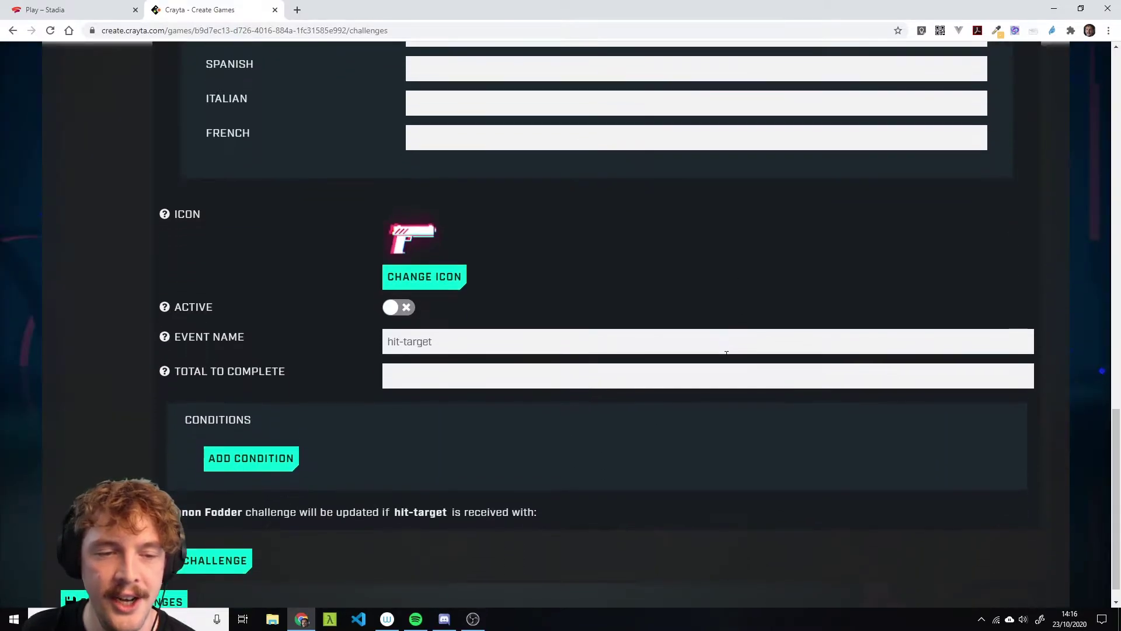
left_click(407, 308)
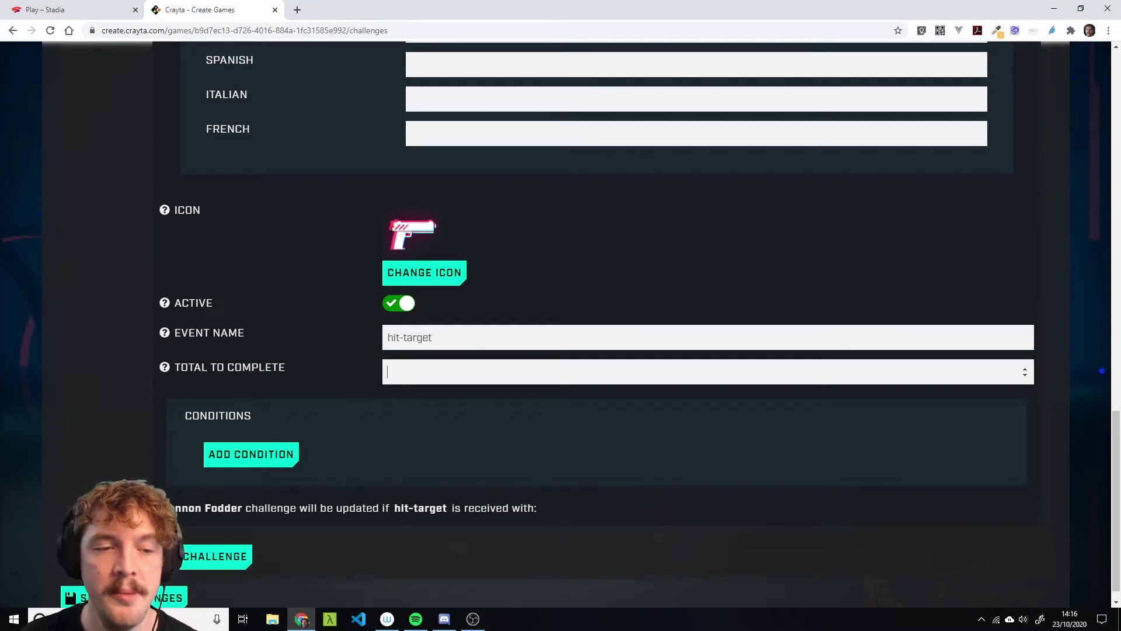
left_click_drag(477, 330, 341, 341)
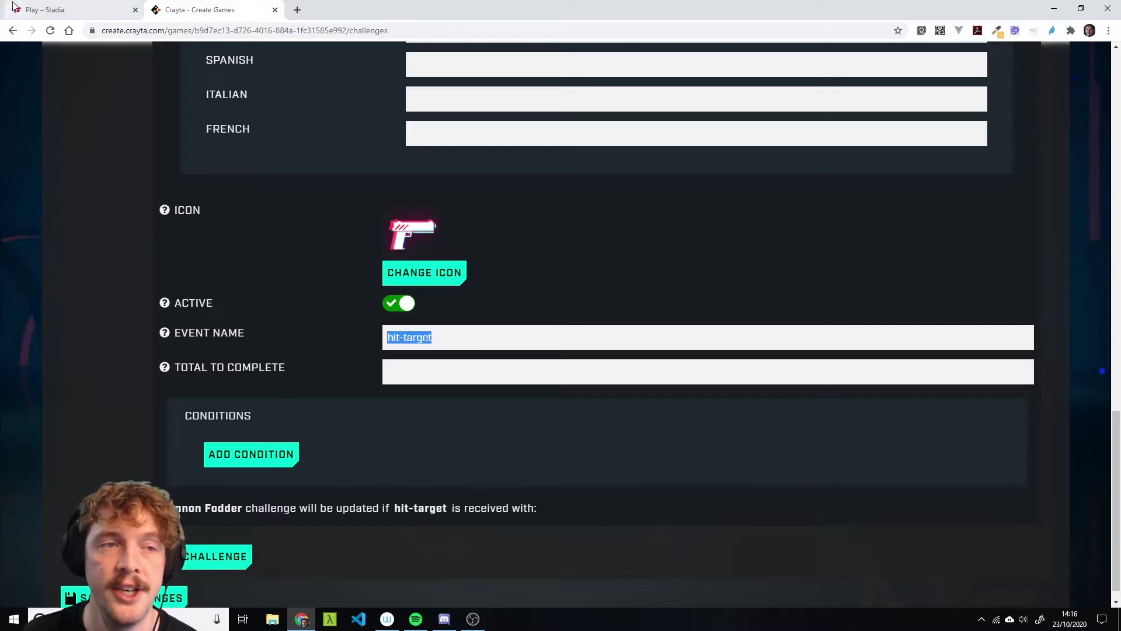
Scroll through the challenges' completion counts and type 100 into a selected field.
scroll(412, 338, "up", 12)
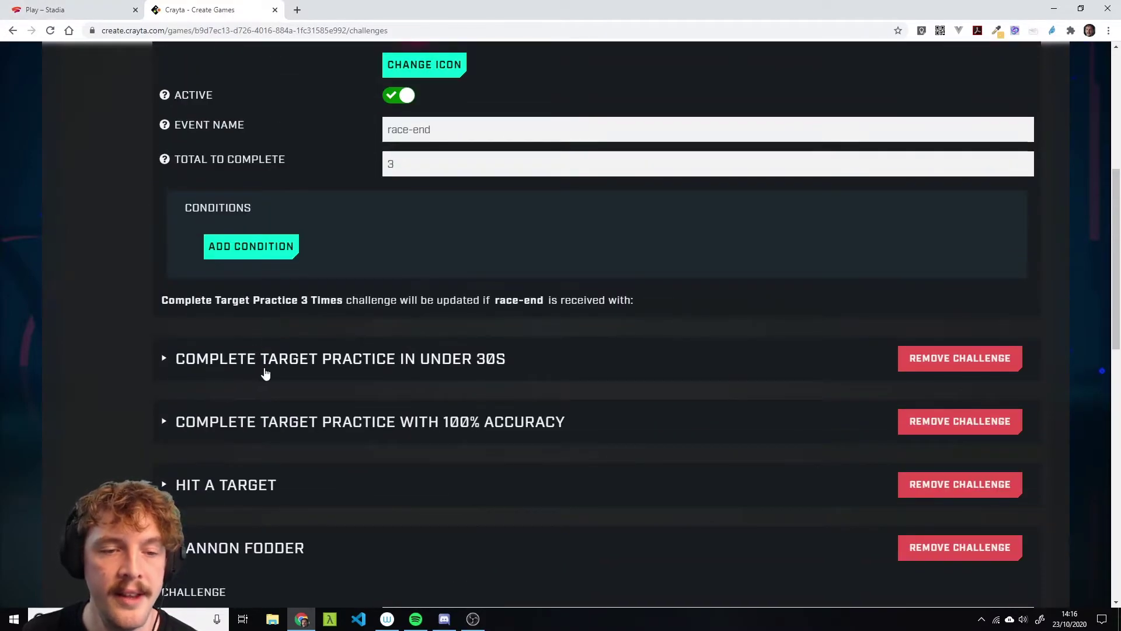
scroll(325, 321, "up", 6)
scroll(421, 213, "down", 3)
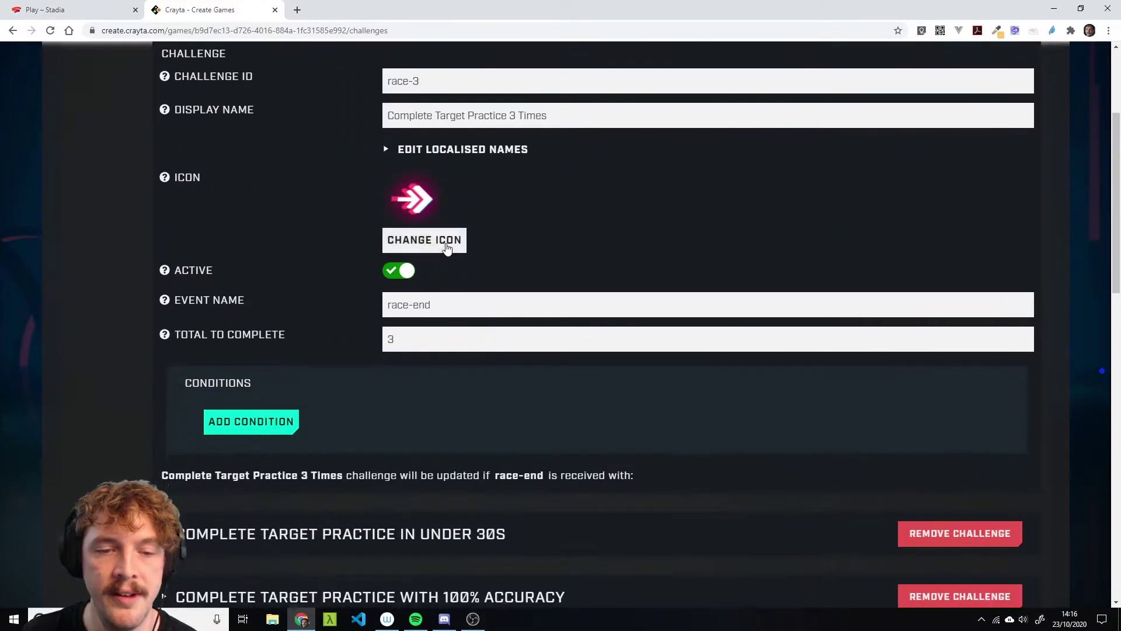
left_click_drag(437, 305, 390, 306)
double_click(450, 337)
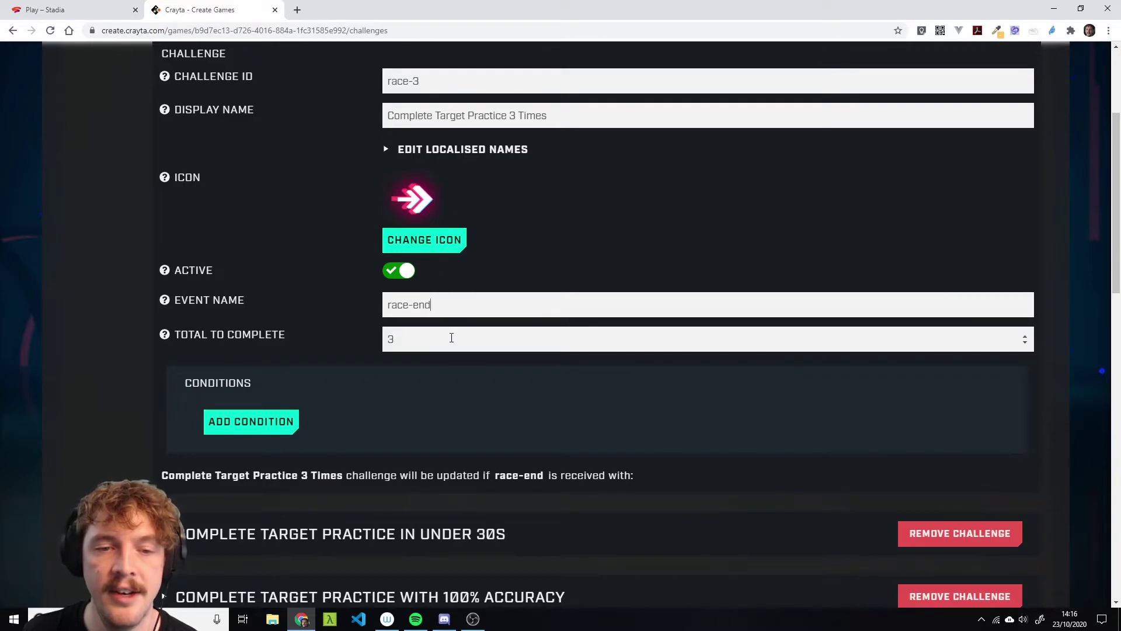
scroll(520, 440, "down", 6)
scroll(521, 407, "up", 6)
scroll(521, 407, "up", 3)
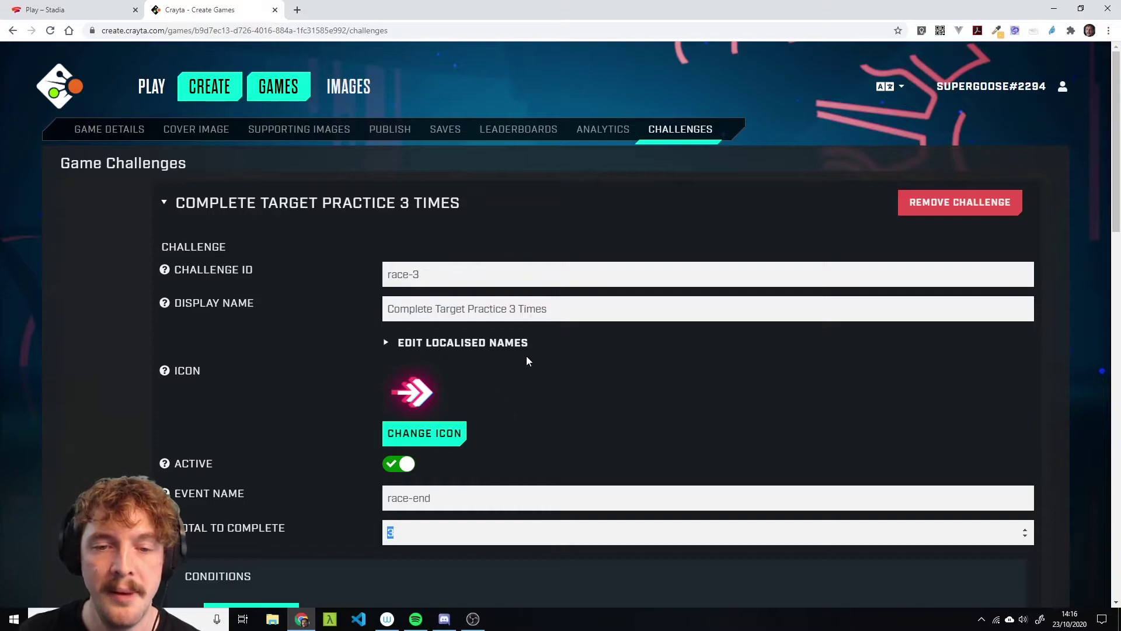
scroll(541, 316, "down", 1)
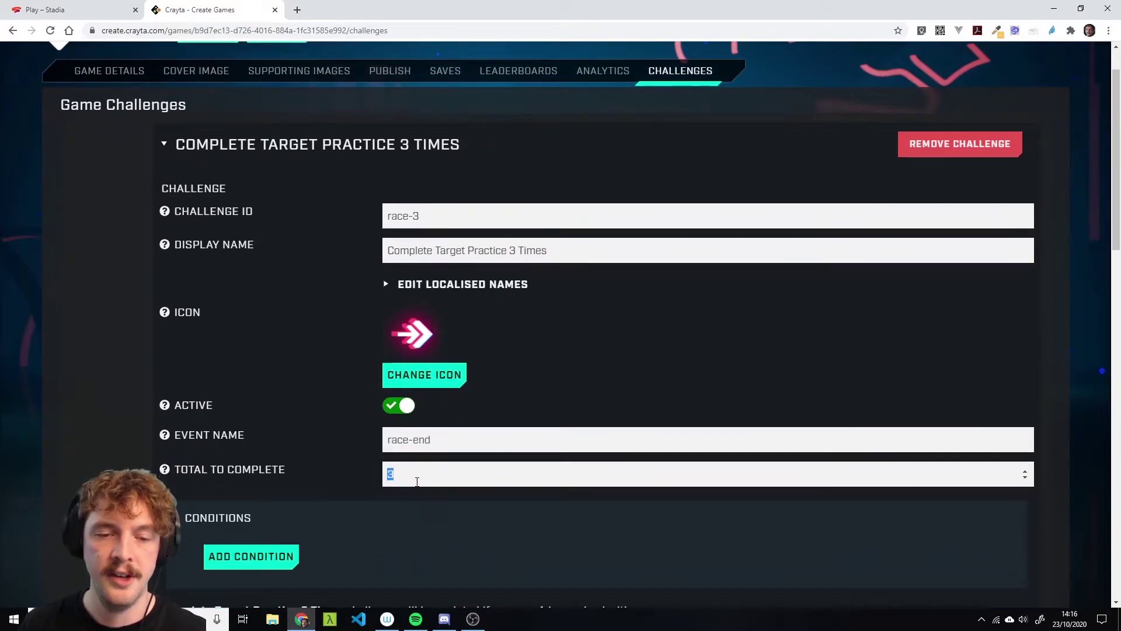
type("100")
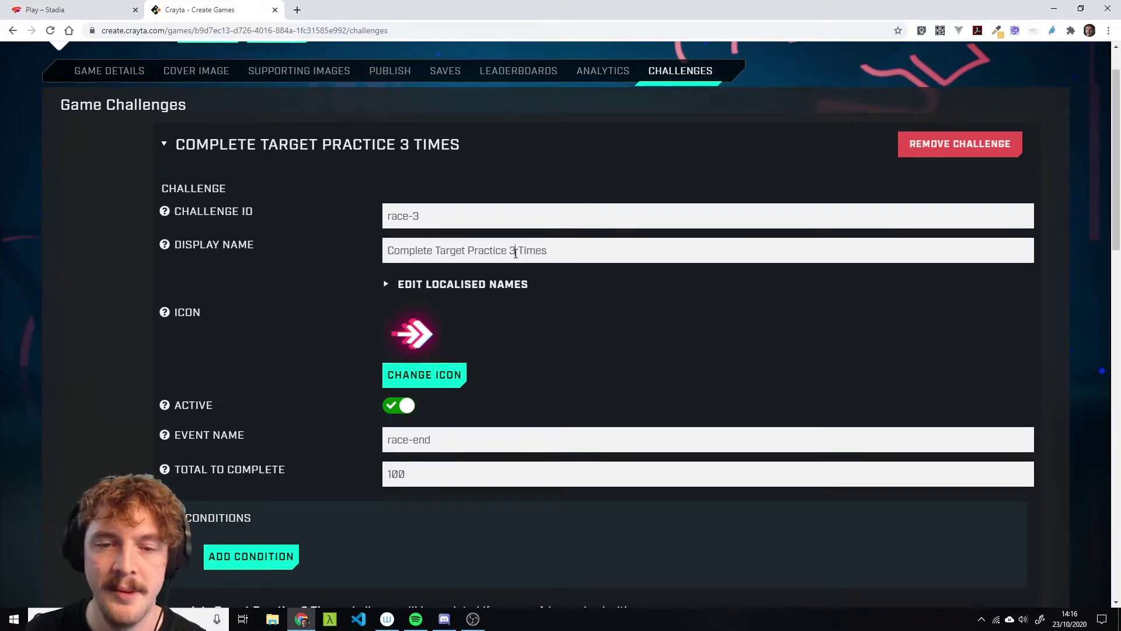
Change the Target Practice challenge's Total to Complete to 3, matching its display name.
double_click(512, 250)
double_click(511, 474)
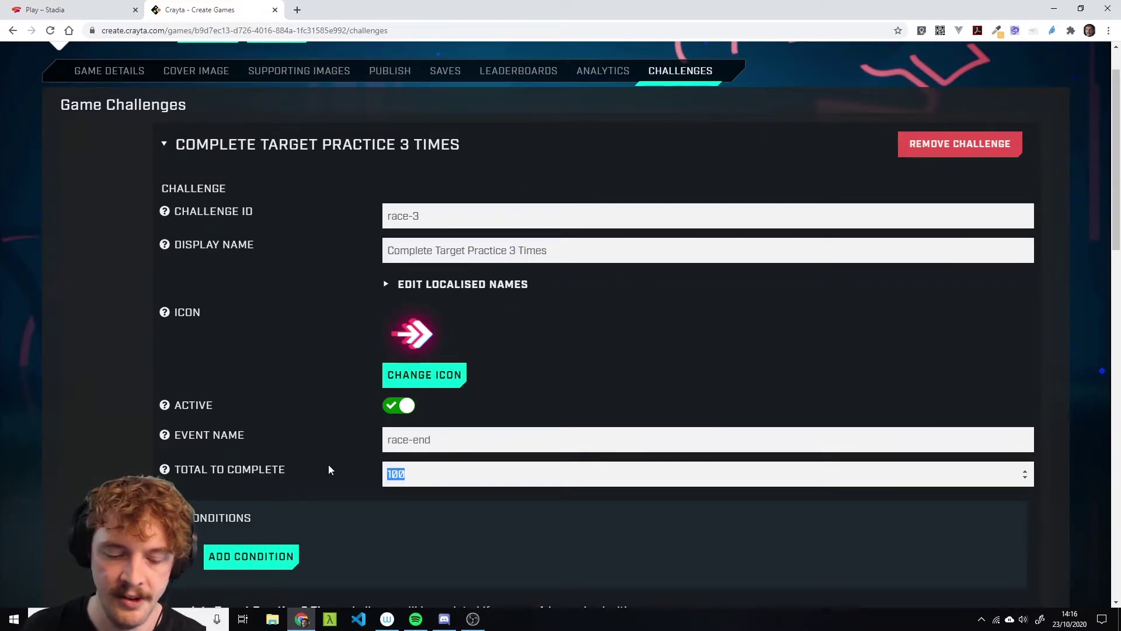
type("3")
scroll(512, 477, "down", 18)
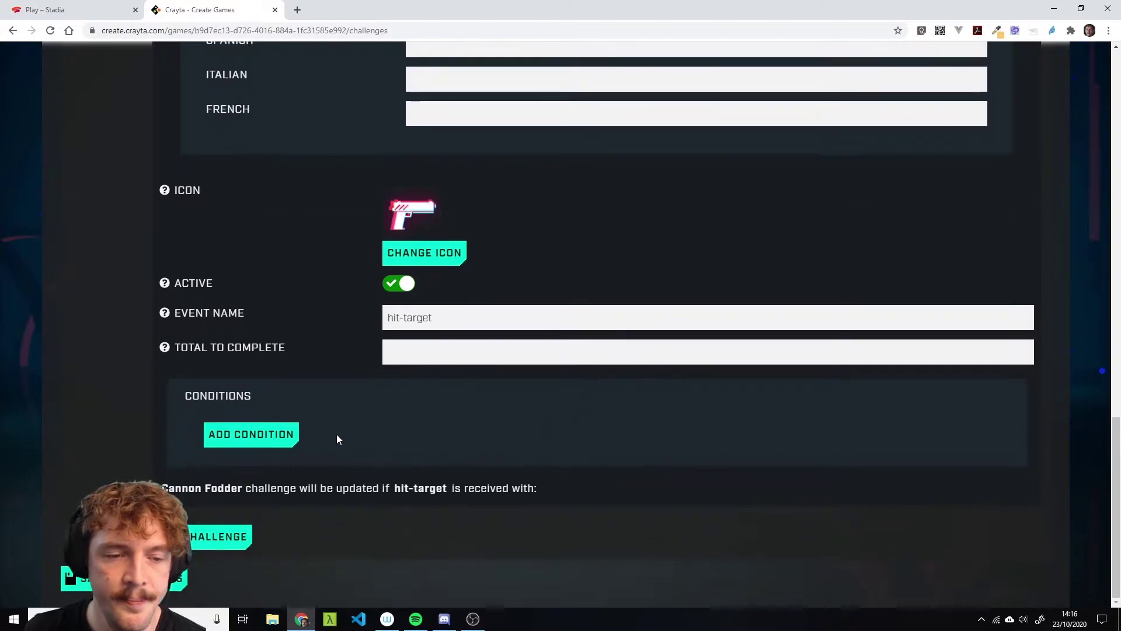
Set Cannon Fodder's Total to Complete to 1 and save all challenge changes.
left_click_drag(481, 313, 306, 368)
left_click(401, 352)
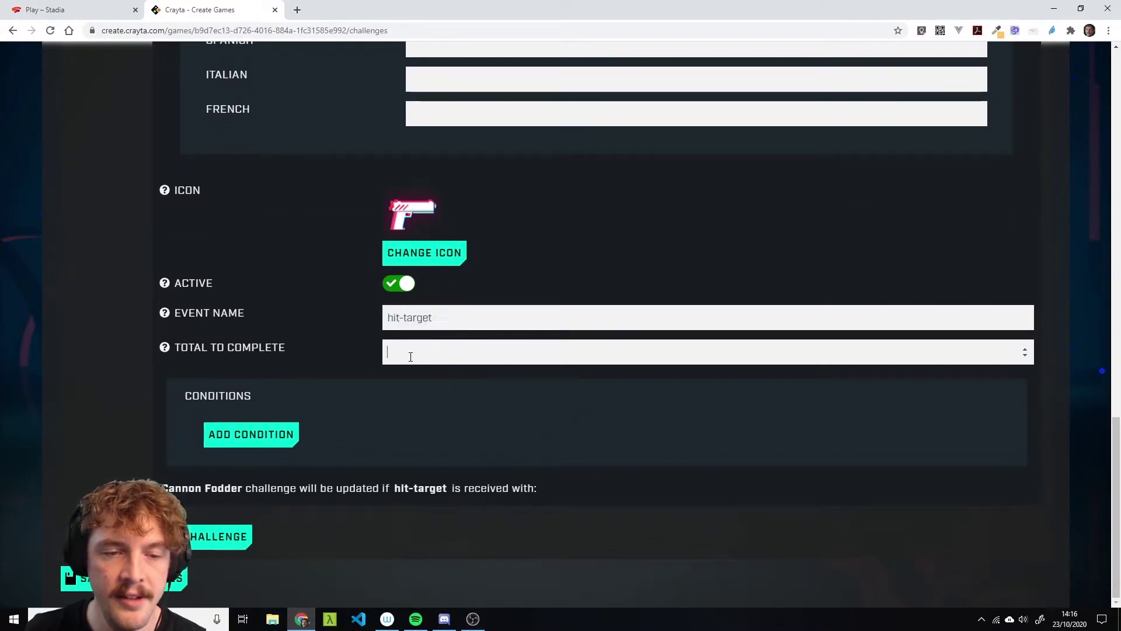
type("1")
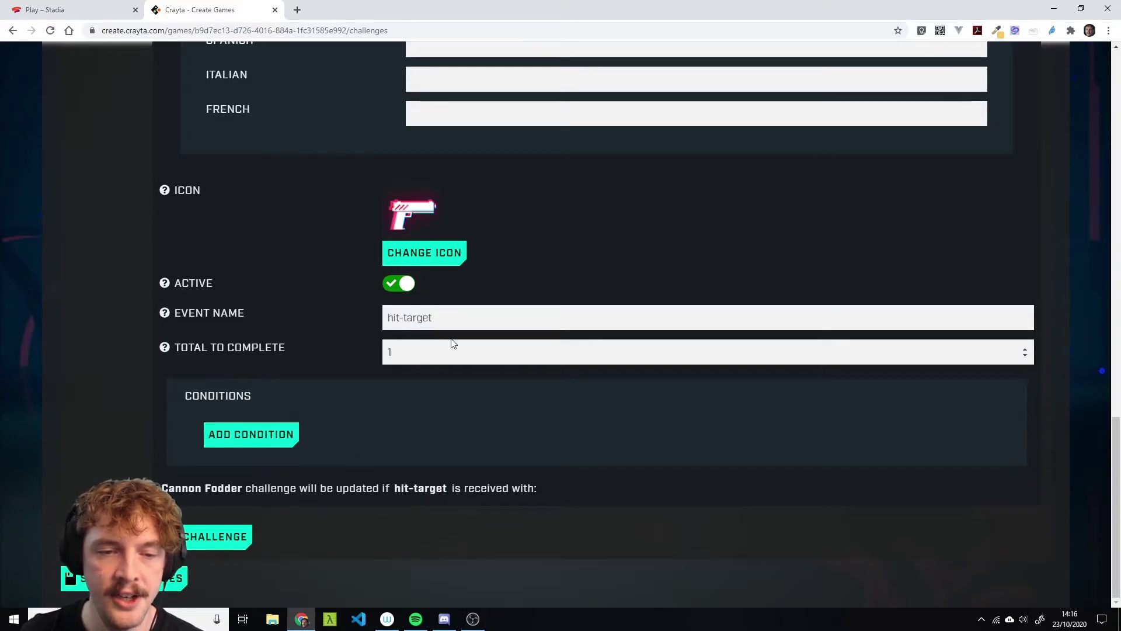
left_click(176, 579)
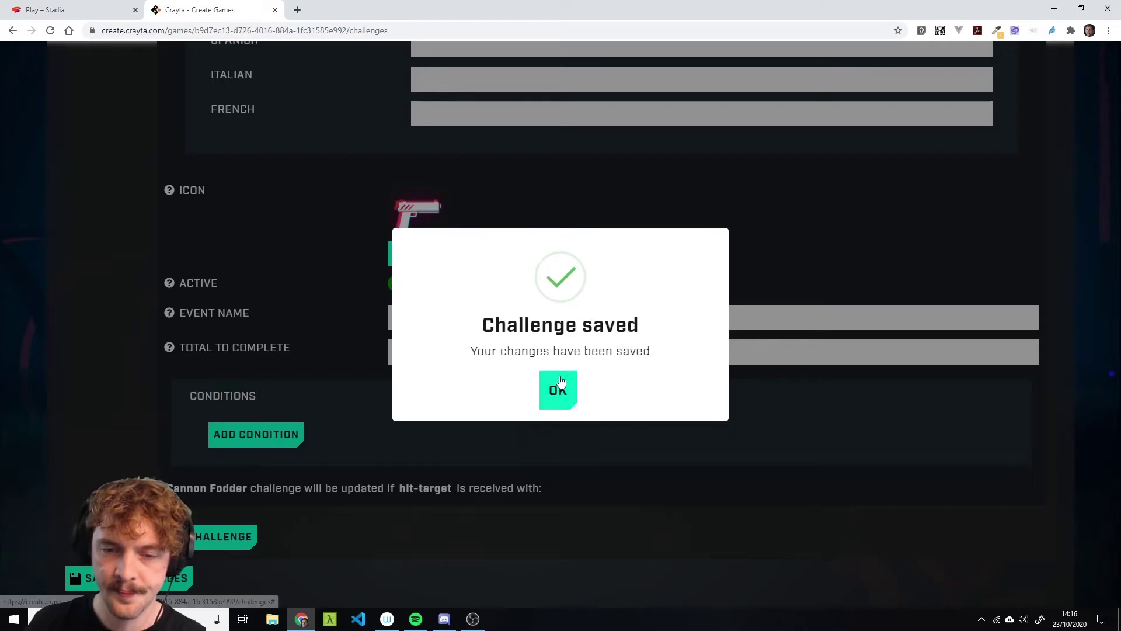
left_click(558, 390)
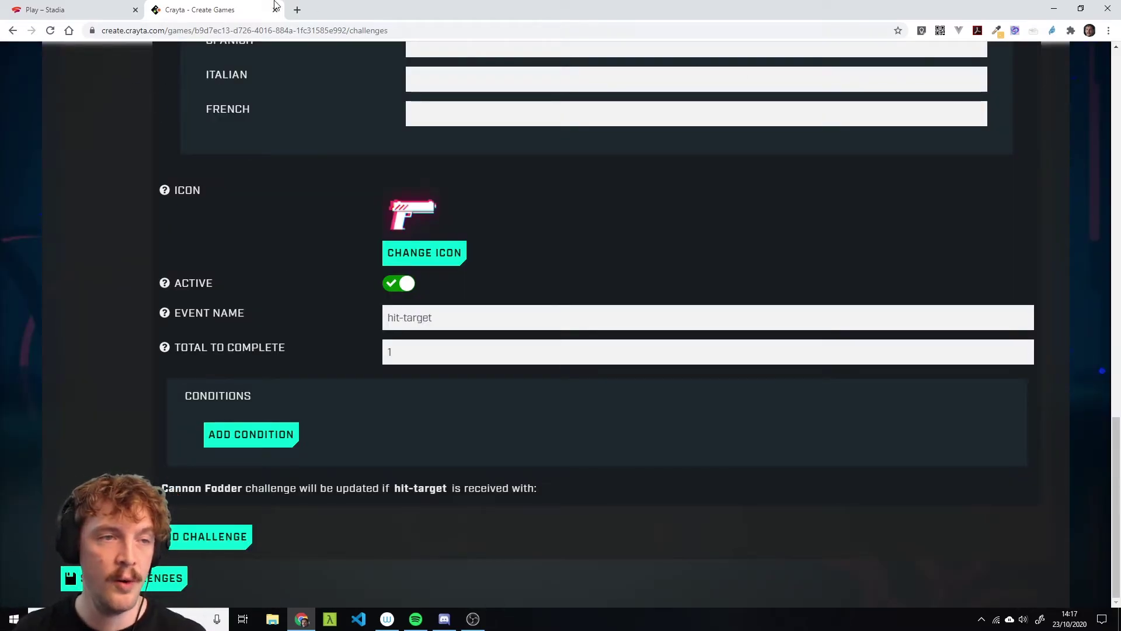
Playtest with F5, walk into the tent and shoot one target, then stop and exit full screen.
left_click(71, 10)
left_click(646, 300)
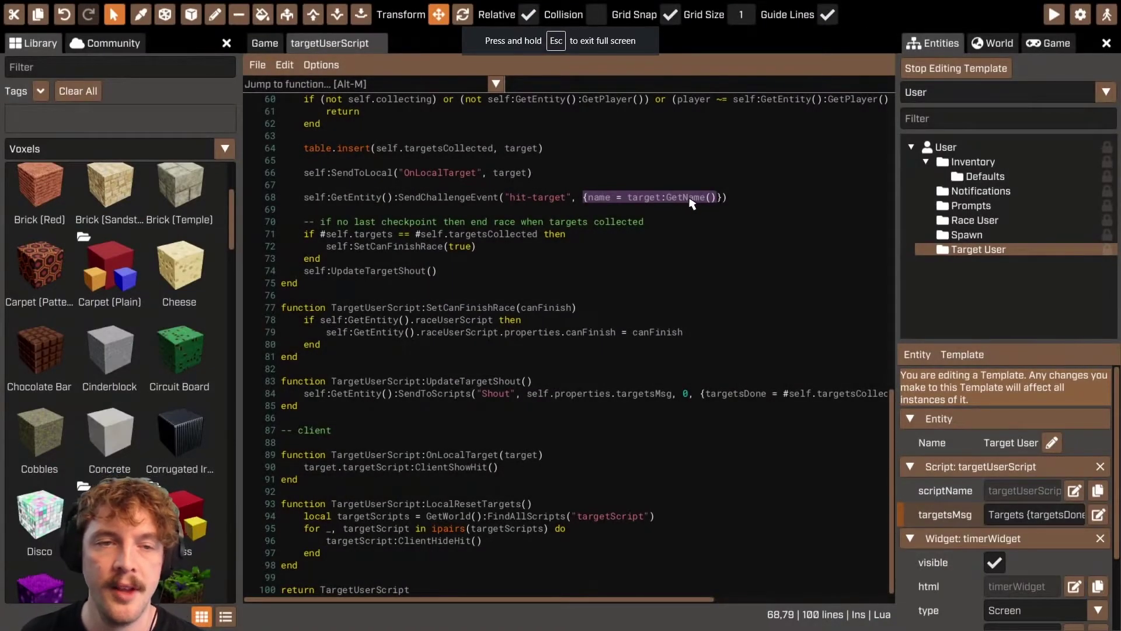
left_click(265, 43)
key("F5")
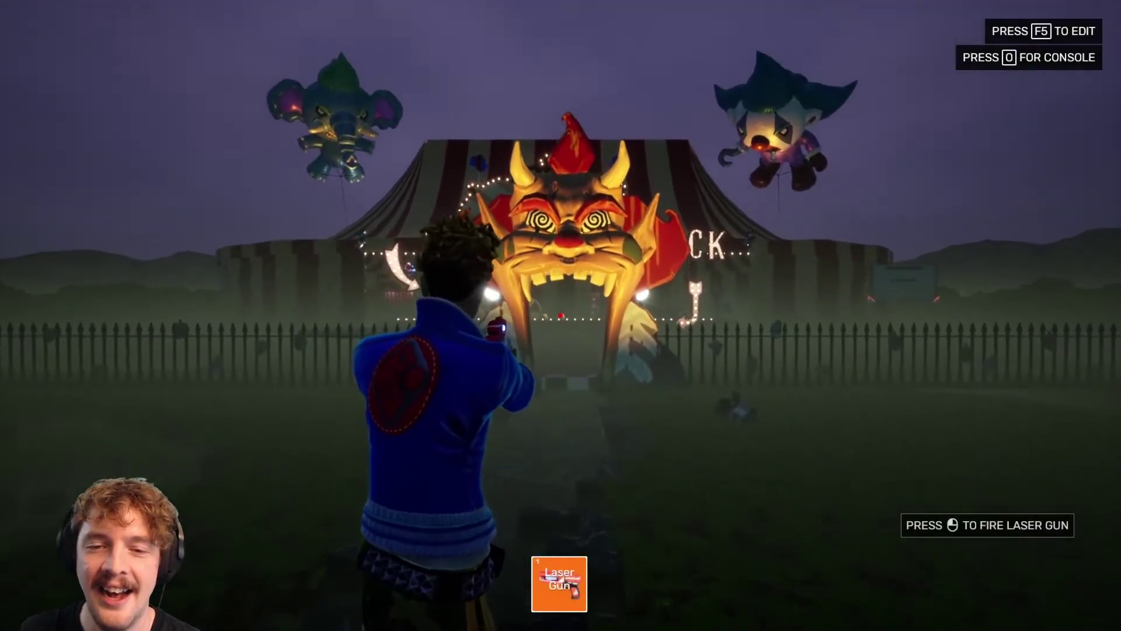
key("w")
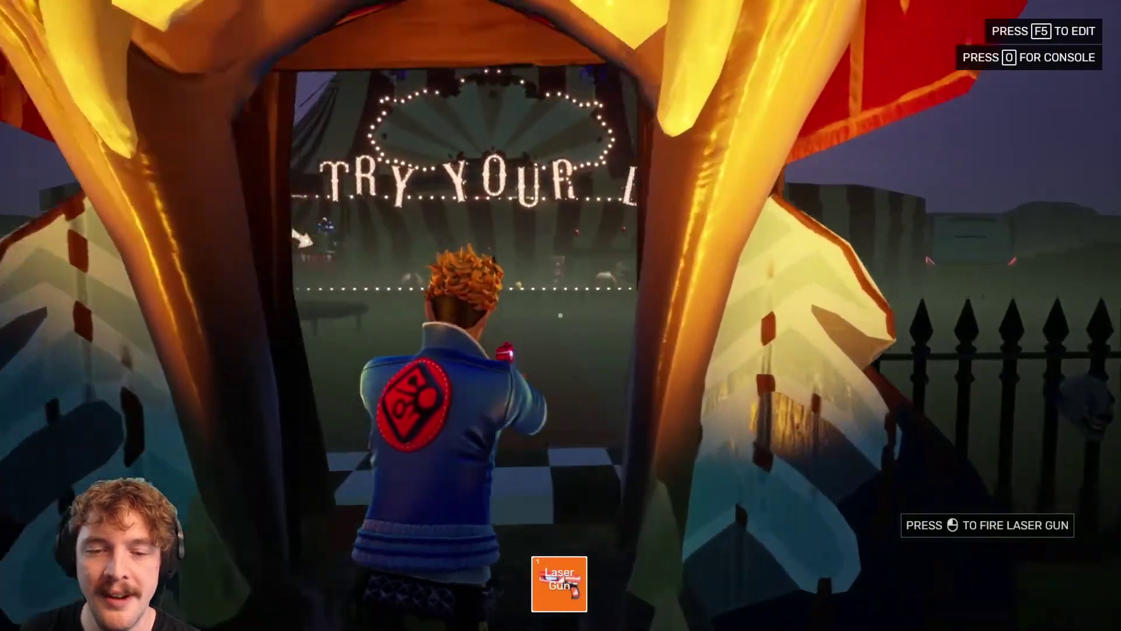
key("w")
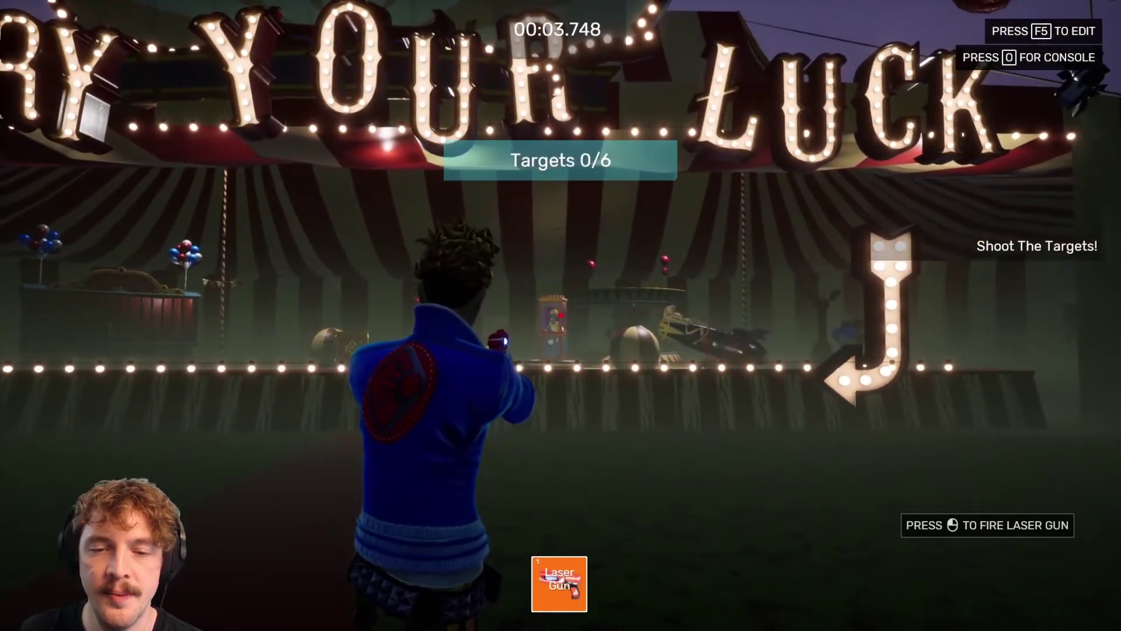
left_click(560, 316)
key("Escape")
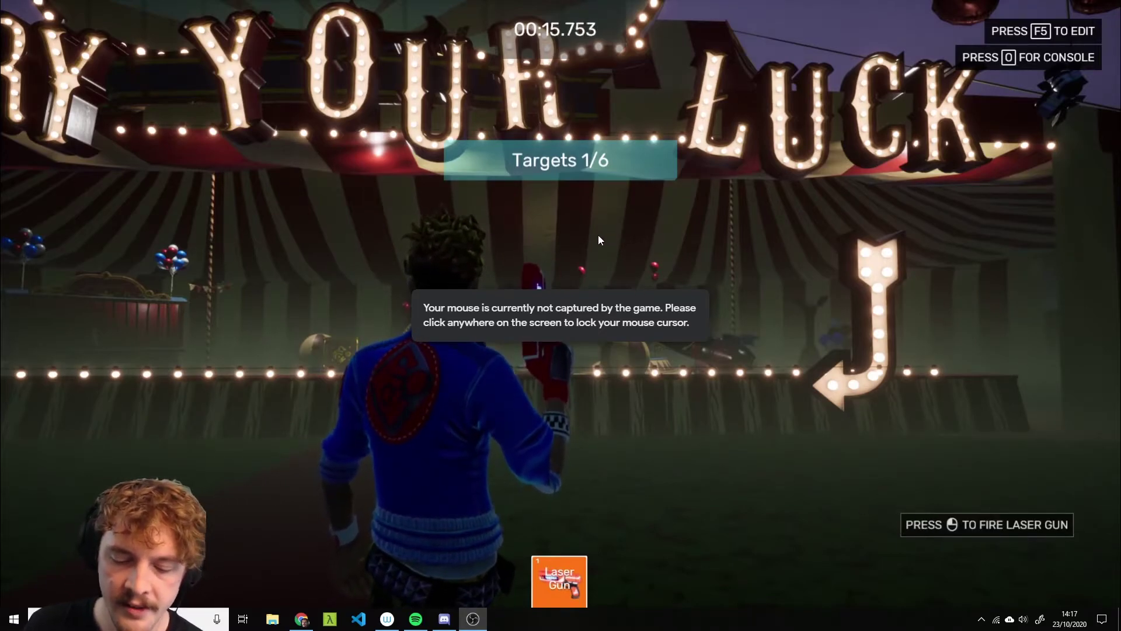
left_click(510, 166)
key("F5")
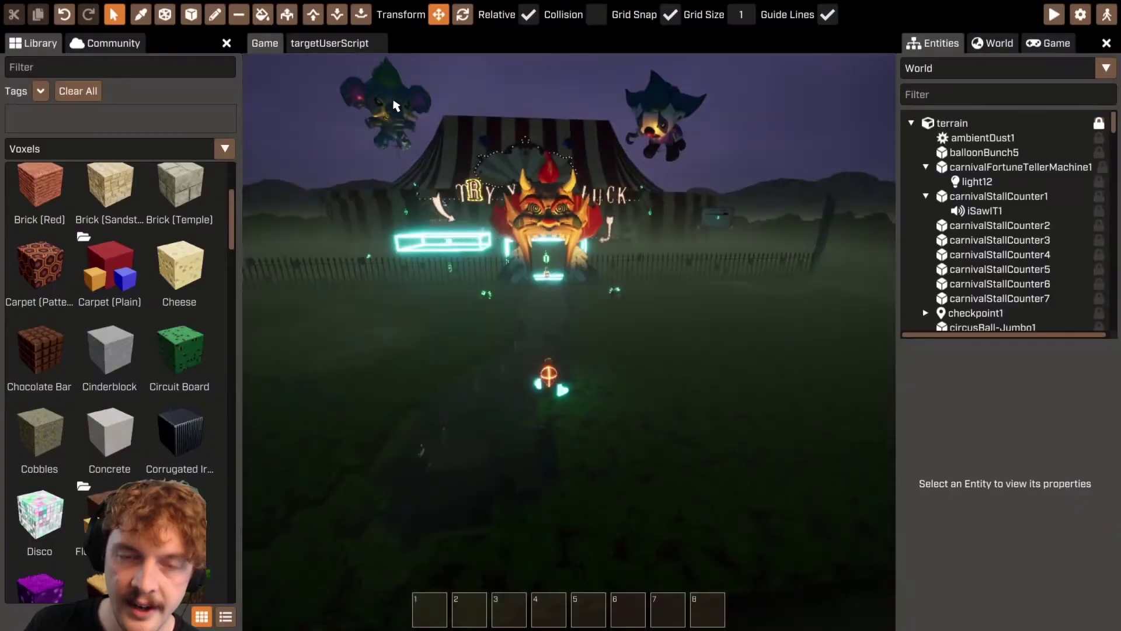
key("Escape")
Add a blank String condition using '=' under the Cannon Fodder challenge's Conditions.
left_click(228, 7)
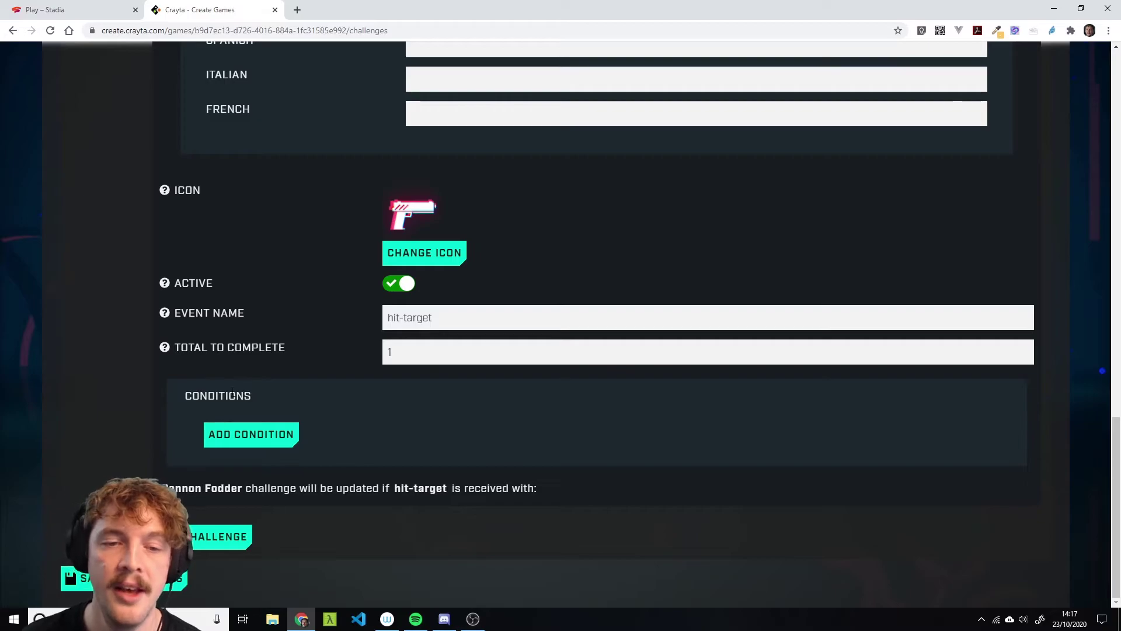
left_click(257, 435)
scroll(425, 333, "up", 2)
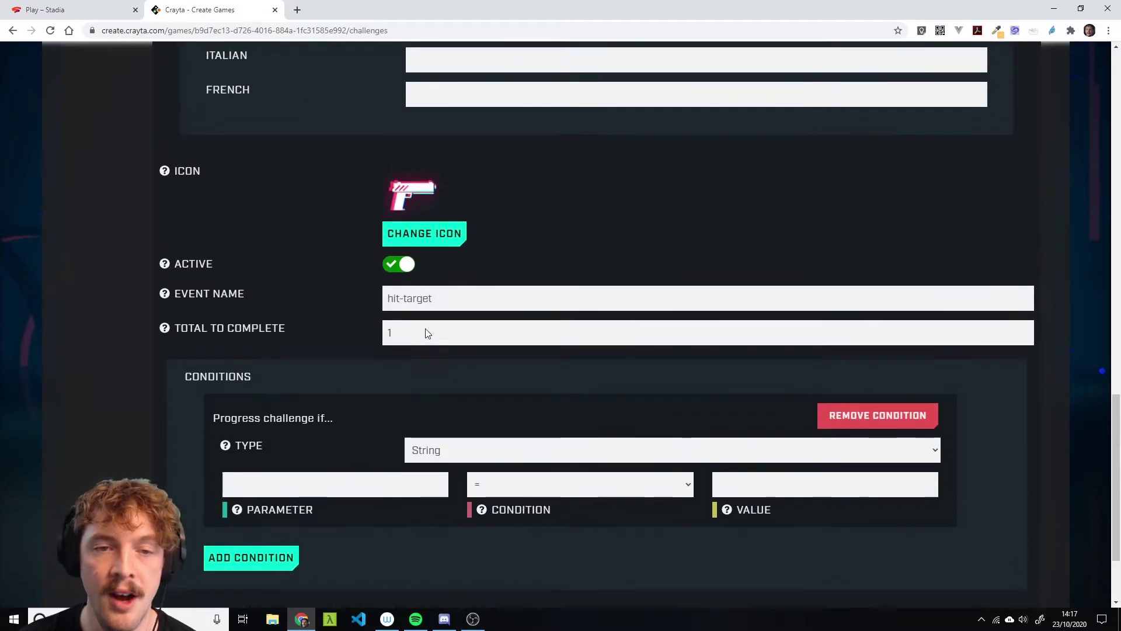
scroll(425, 332, "up", 5)
left_click(387, 175)
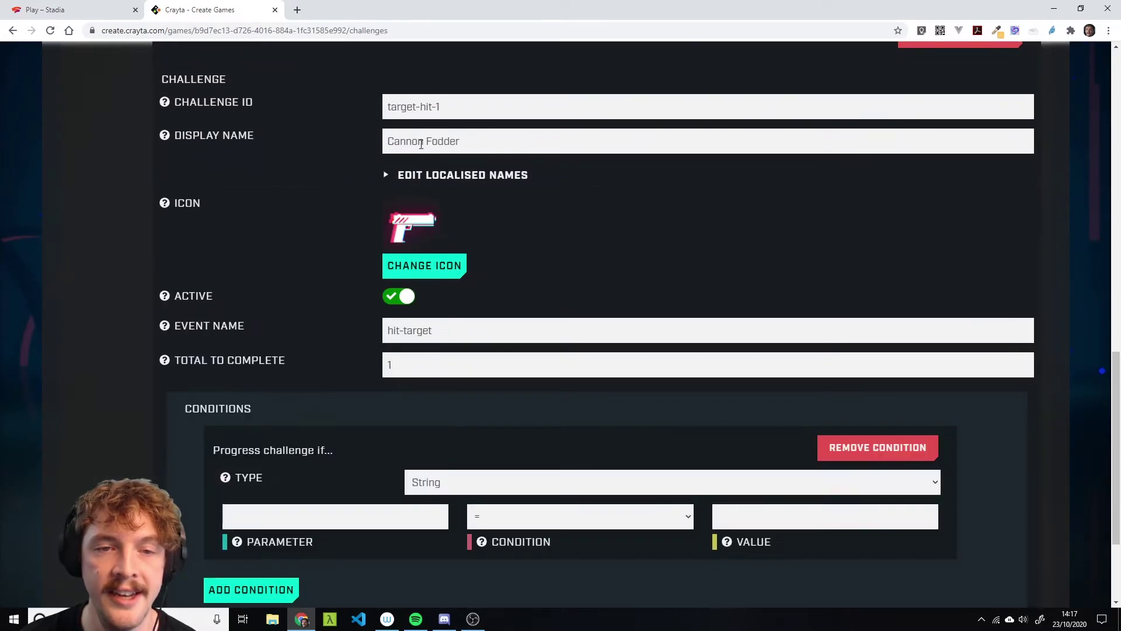
left_click_drag(461, 141, 356, 150)
scroll(403, 345, "down", 3)
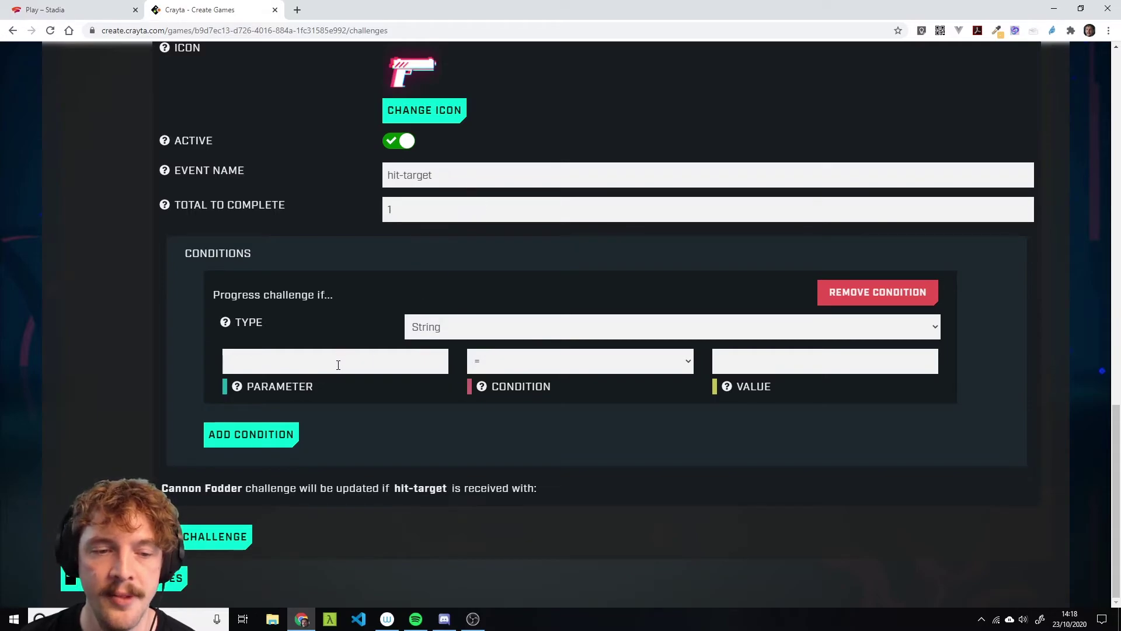
Inspect line 68 of targetUserScript to see the hit-target event sends the target's name.
left_click(88, 10)
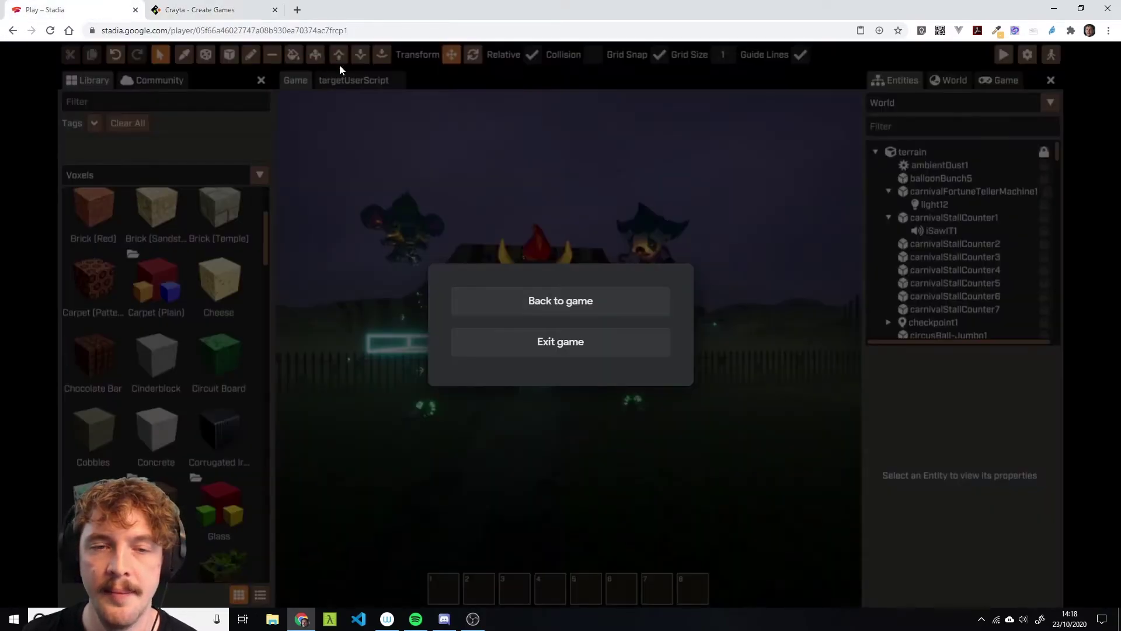
left_click(573, 301)
left_click(331, 43)
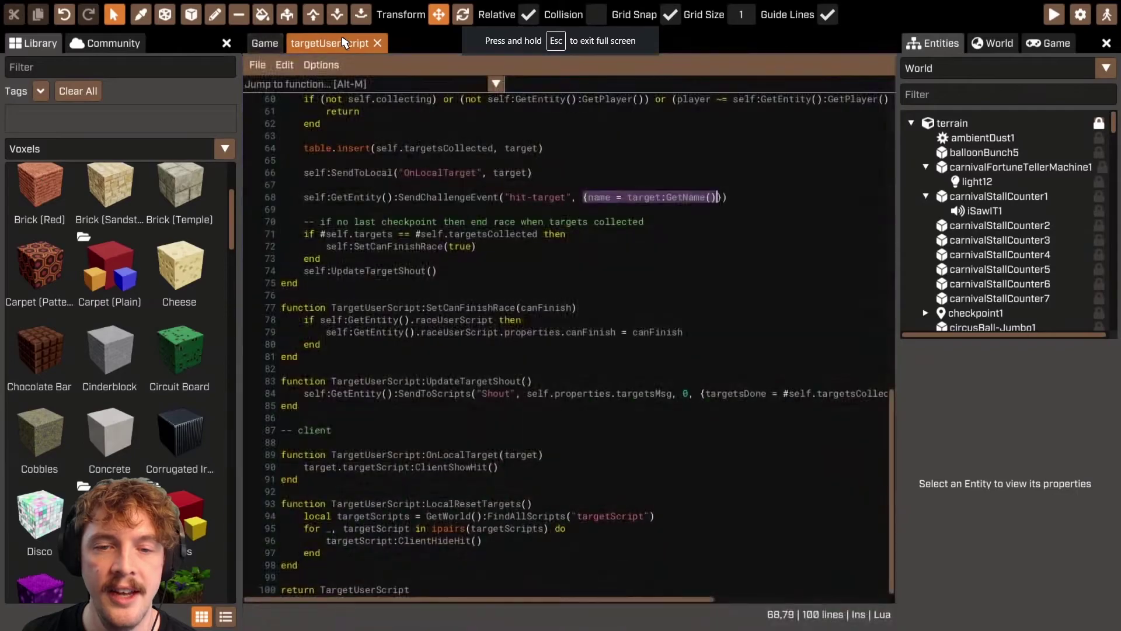
left_click(673, 240)
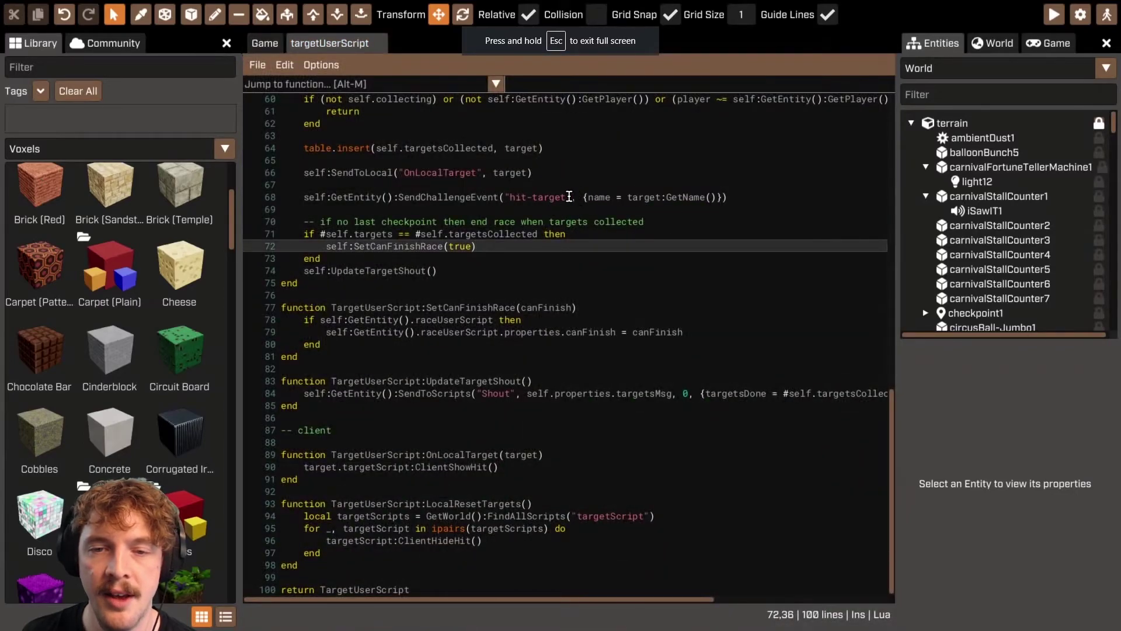
left_click_drag(569, 196, 507, 200)
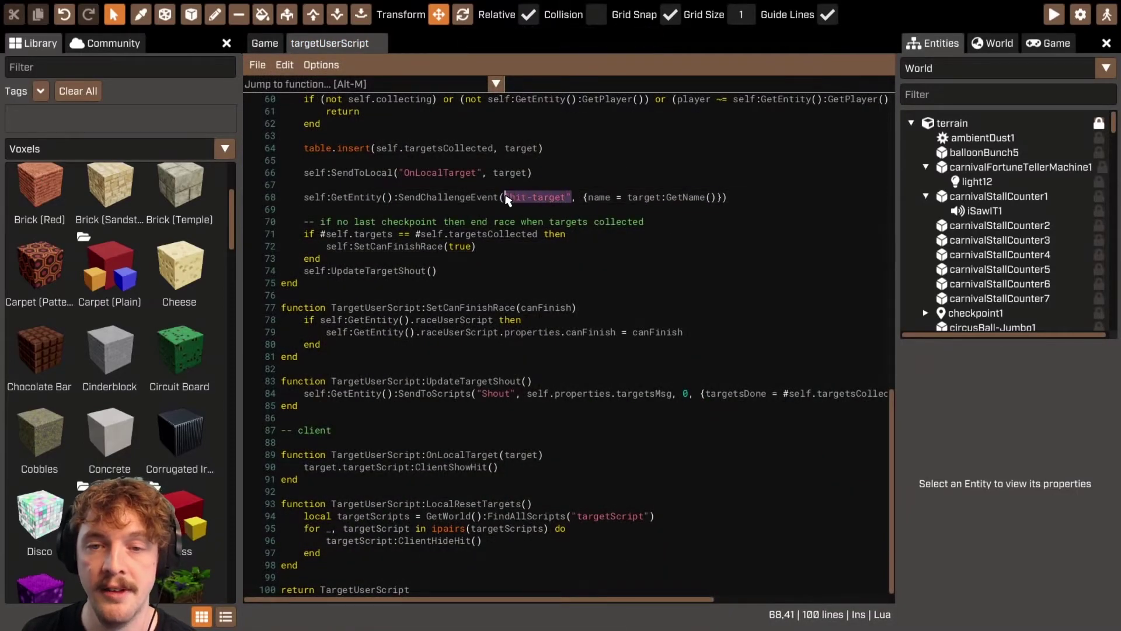
left_click_drag(583, 196, 721, 197)
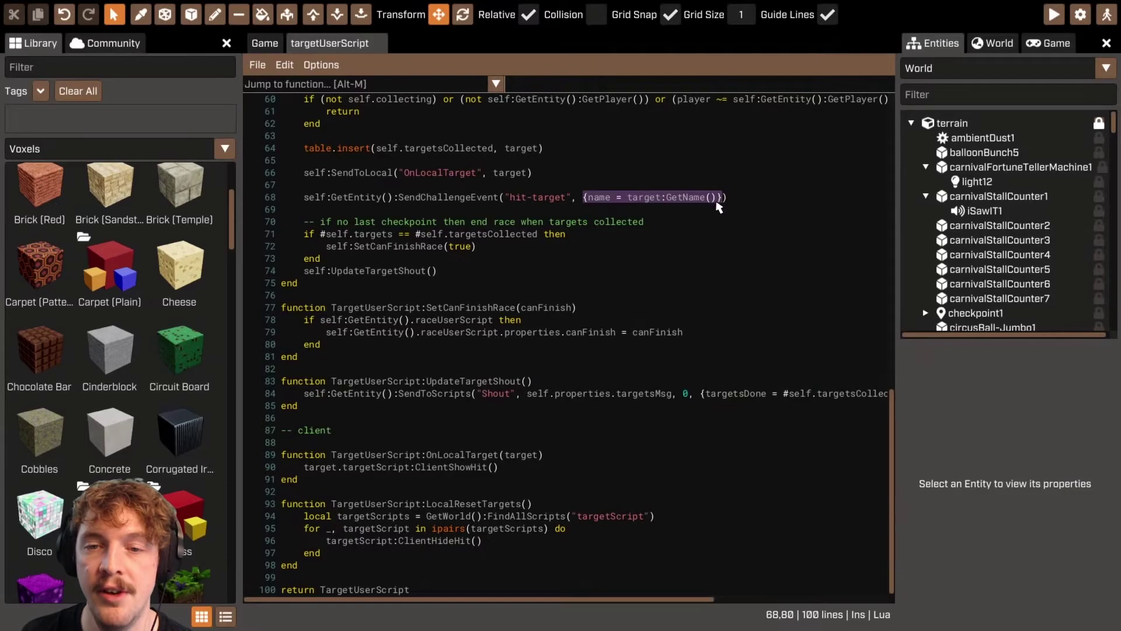
key("Escape")
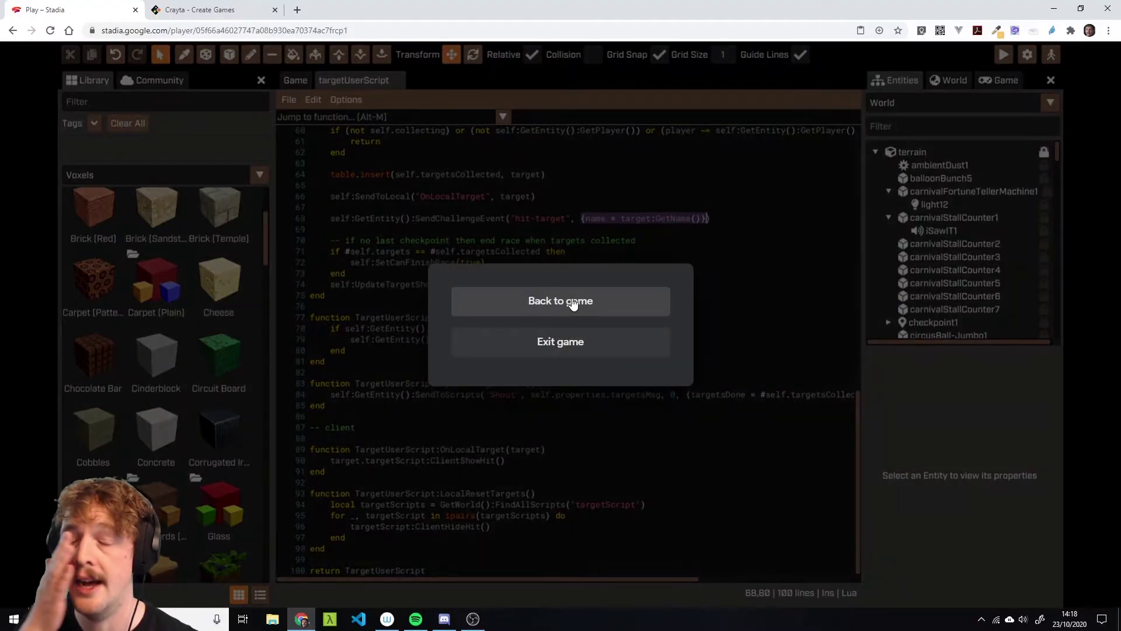
left_click(221, 6)
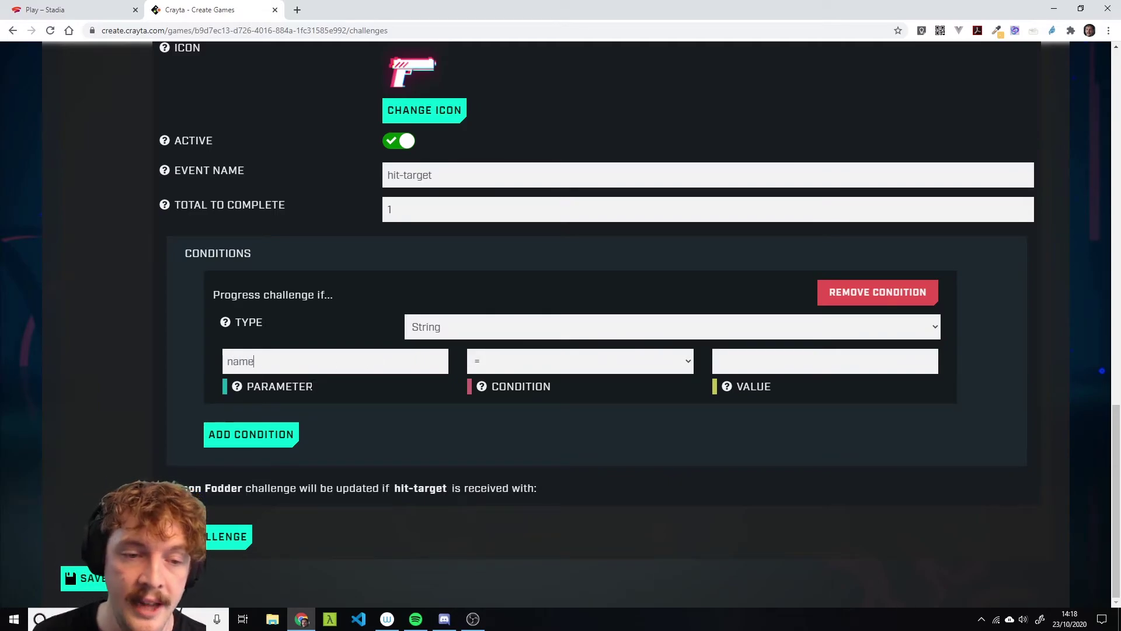
Rename the event data field on line 68 of targetUserScript from name to targetName.
left_click(70, 9)
left_click(600, 298)
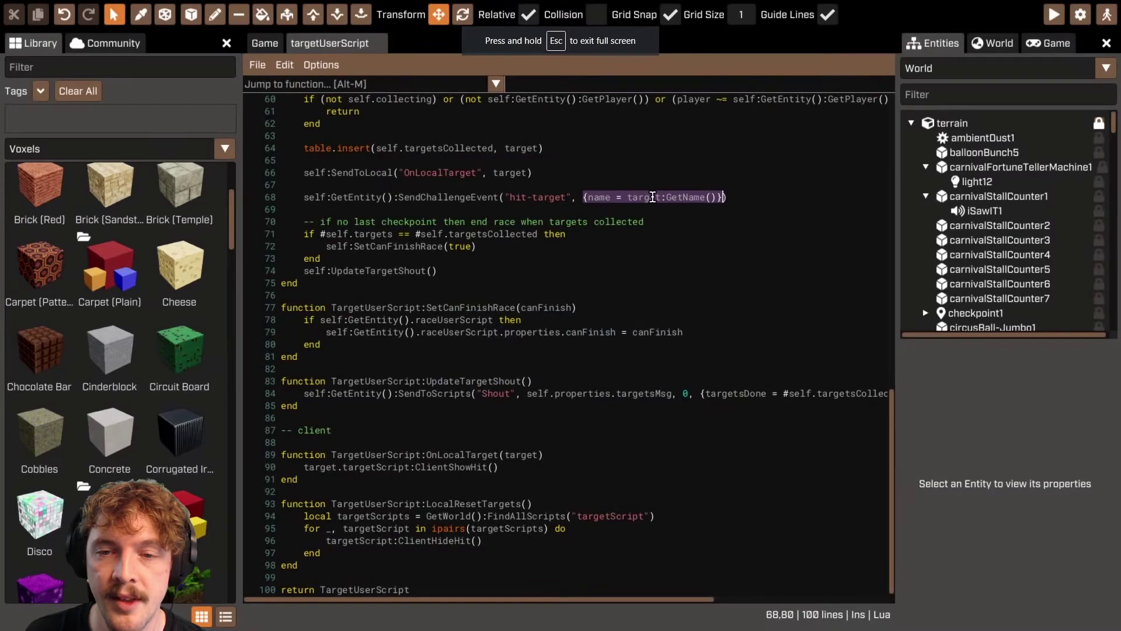
double_click(595, 197)
type("target")
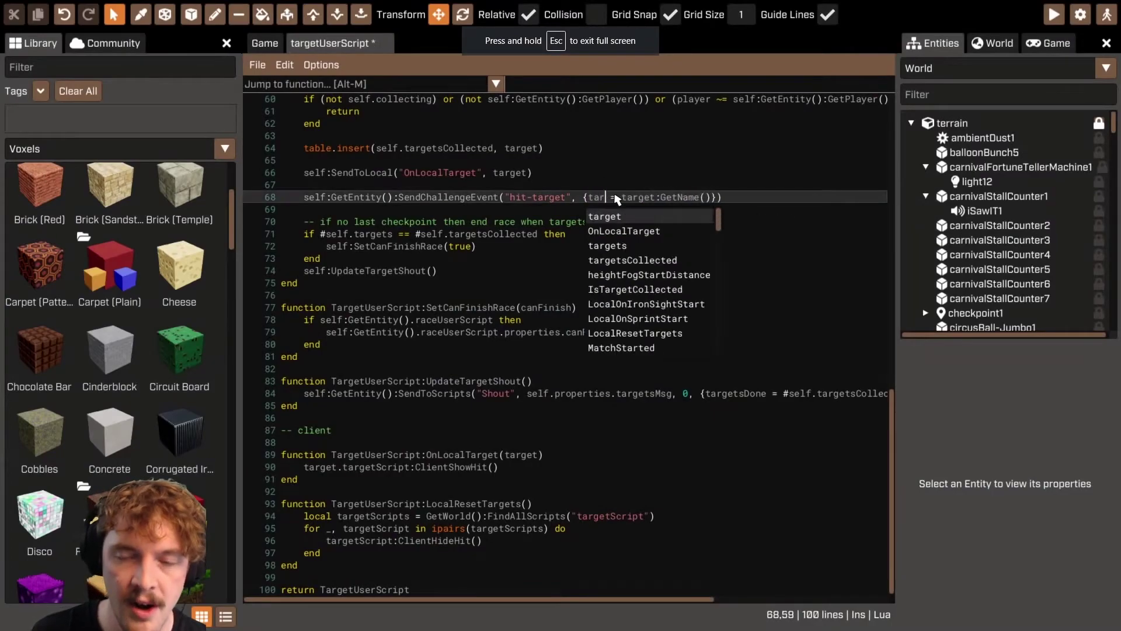
key("Escape")
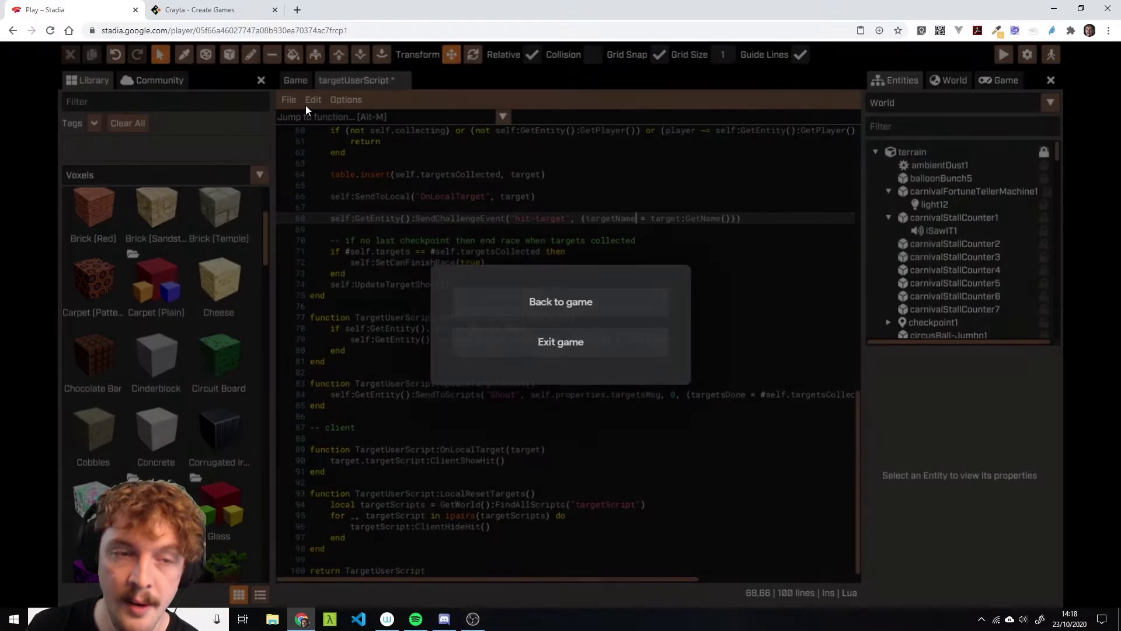
Change the Cannon Fodder condition's parameter to targetName.
left_click(250, 6)
double_click(240, 361)
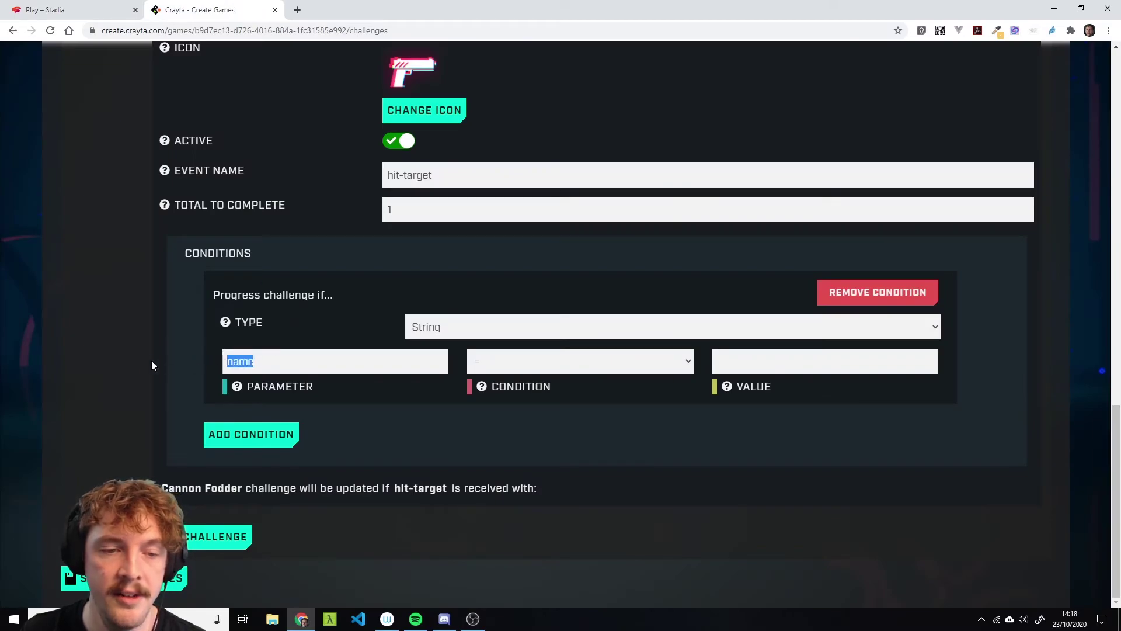
key("BackSpace")
type("targetName")
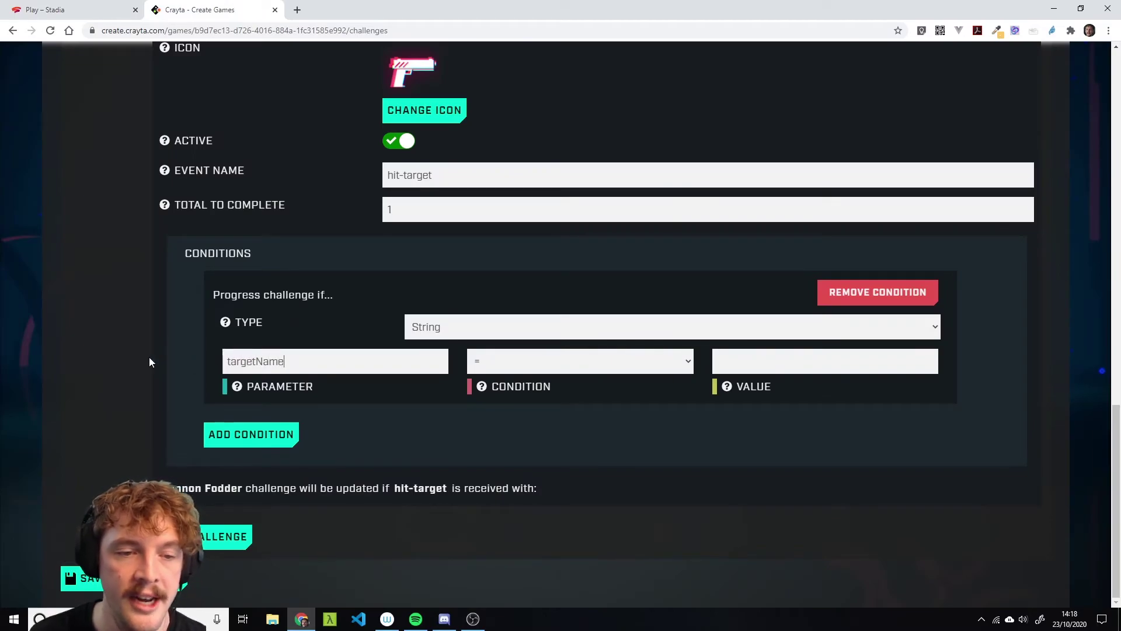
left_click(65, 8)
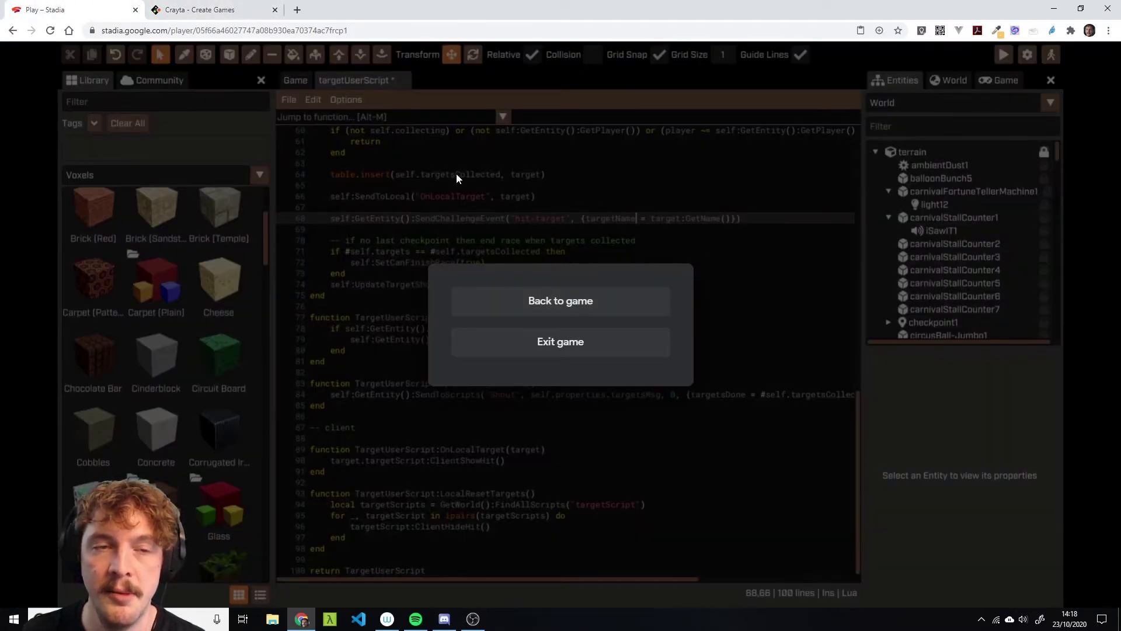
left_click(240, 9)
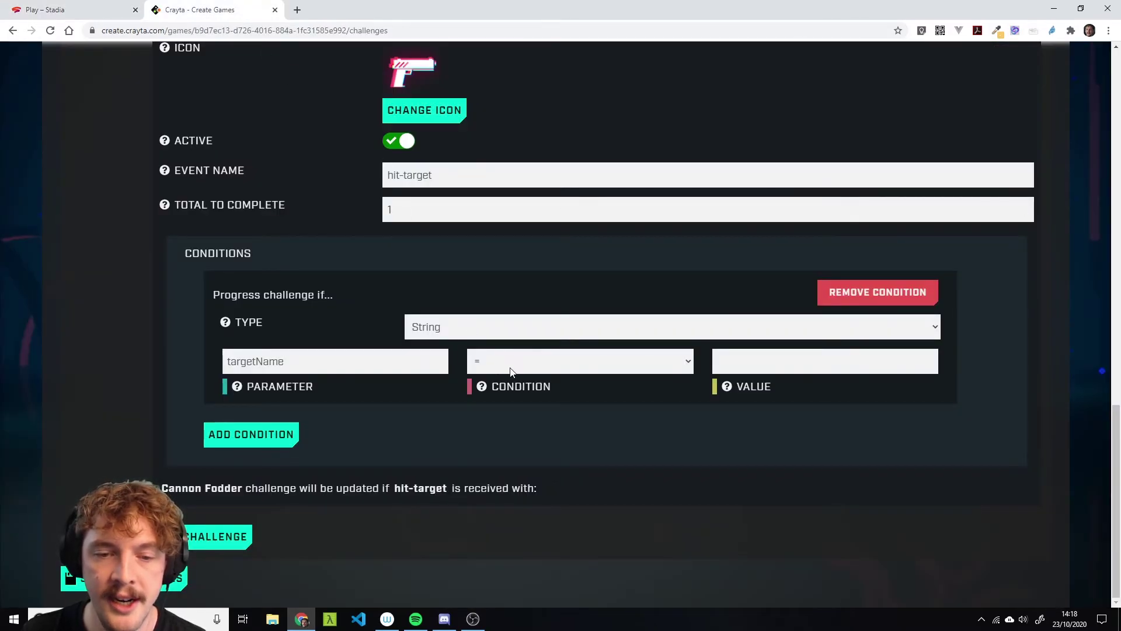
Save targetUserScript in the full-screen editor with Ctrl+S.
left_click(65, 8)
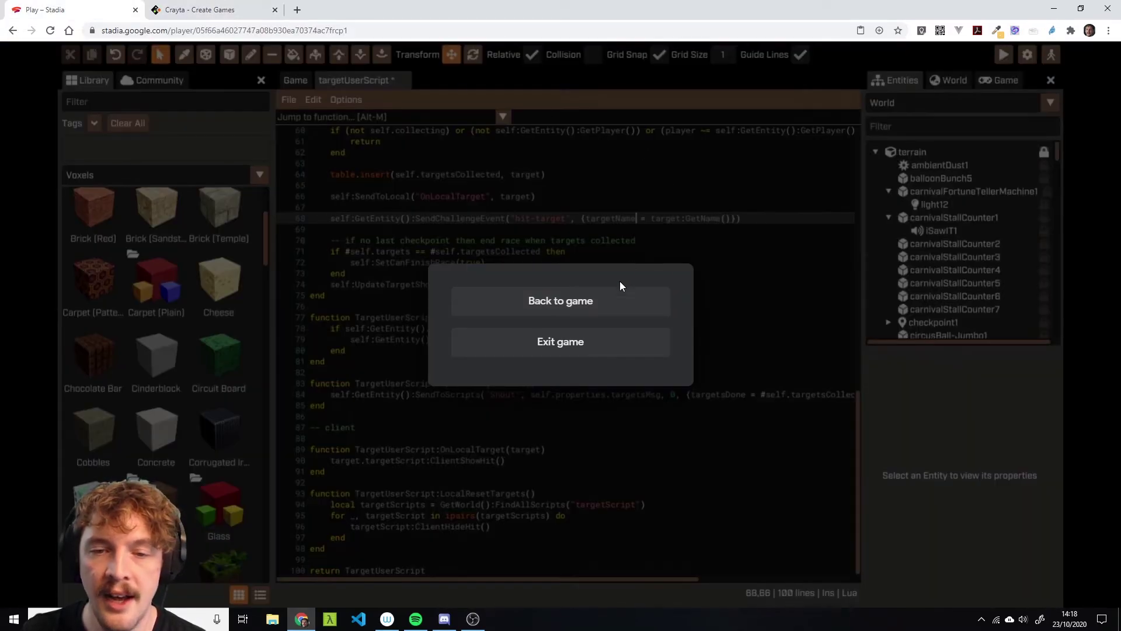
left_click(613, 301)
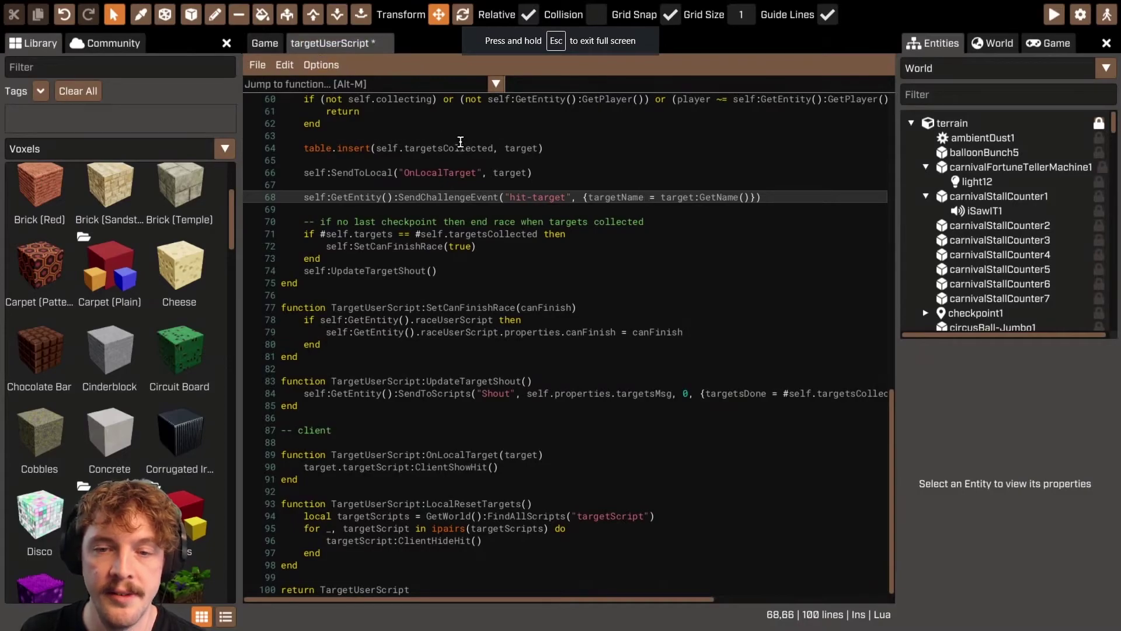
left_click(467, 148)
key("ctrl+s")
Copy the cannon's entity name circusCannon1 and paste it as the condition's Value.
left_click(265, 43)
key("w")
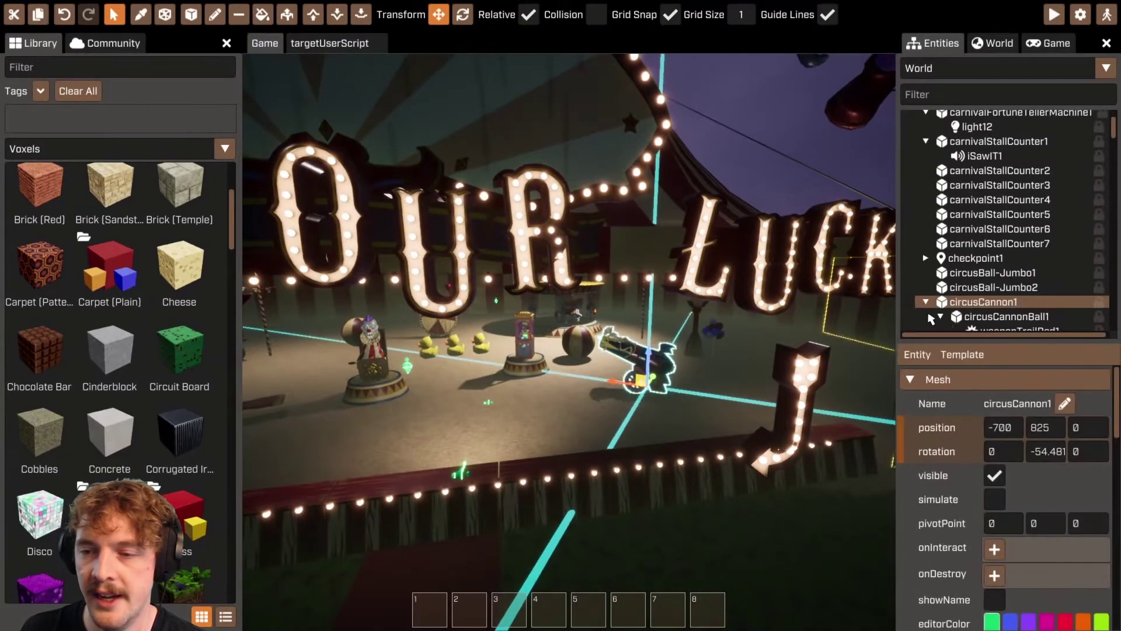
left_click(1065, 403)
key("ctrl+c")
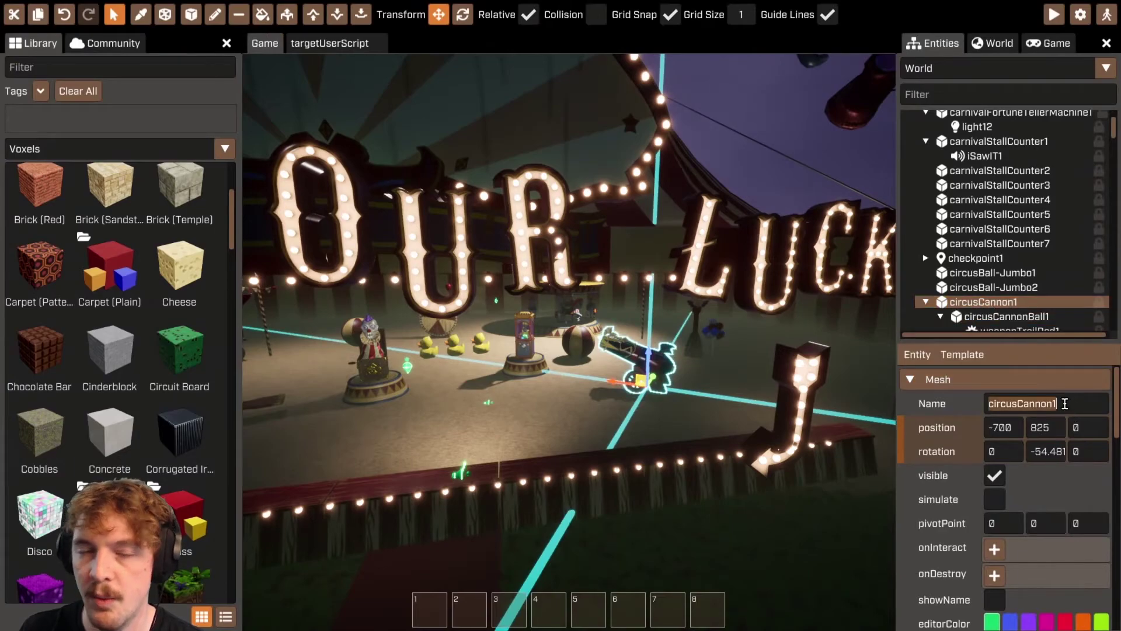
key("Escape")
left_click(192, 9)
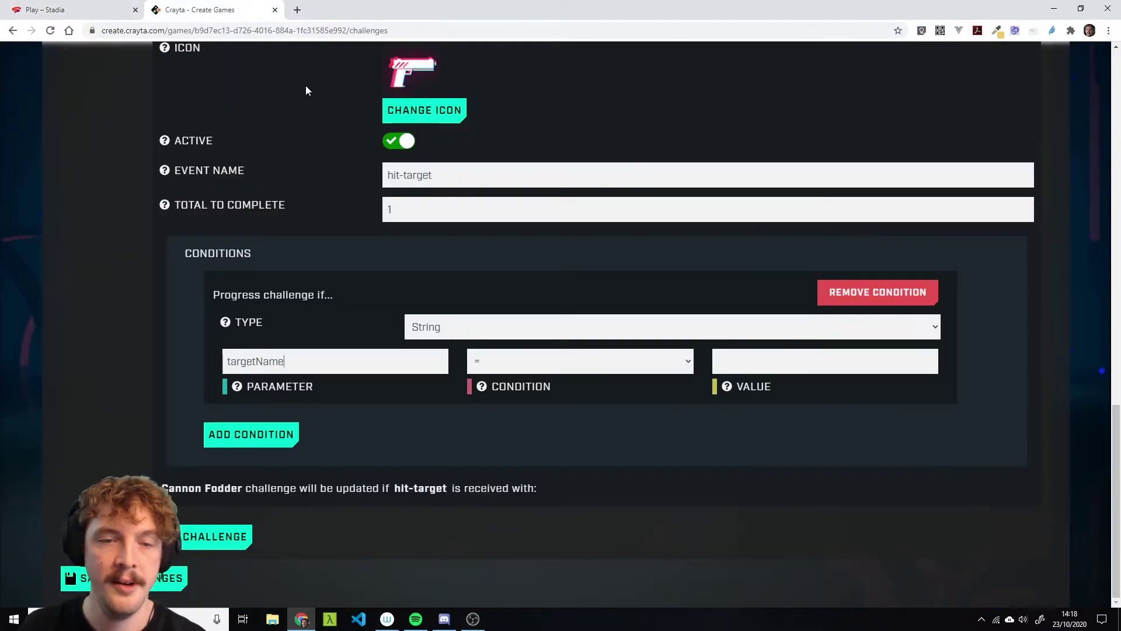
key("ctrl+v")
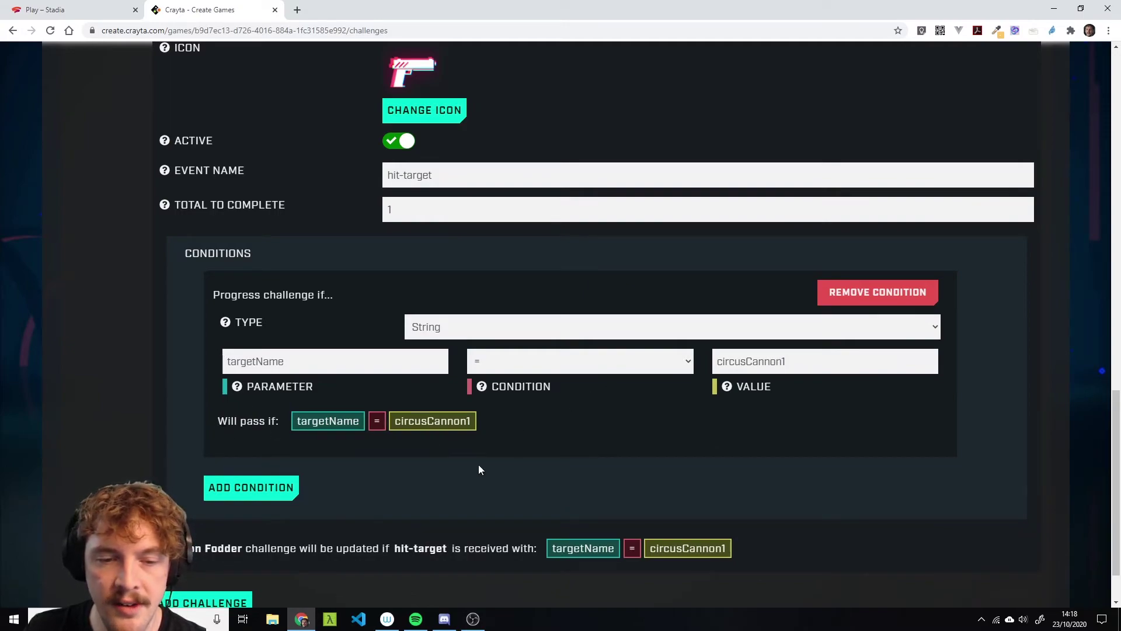
left_click_drag(225, 421, 504, 432)
left_click(504, 433)
double_click(321, 421)
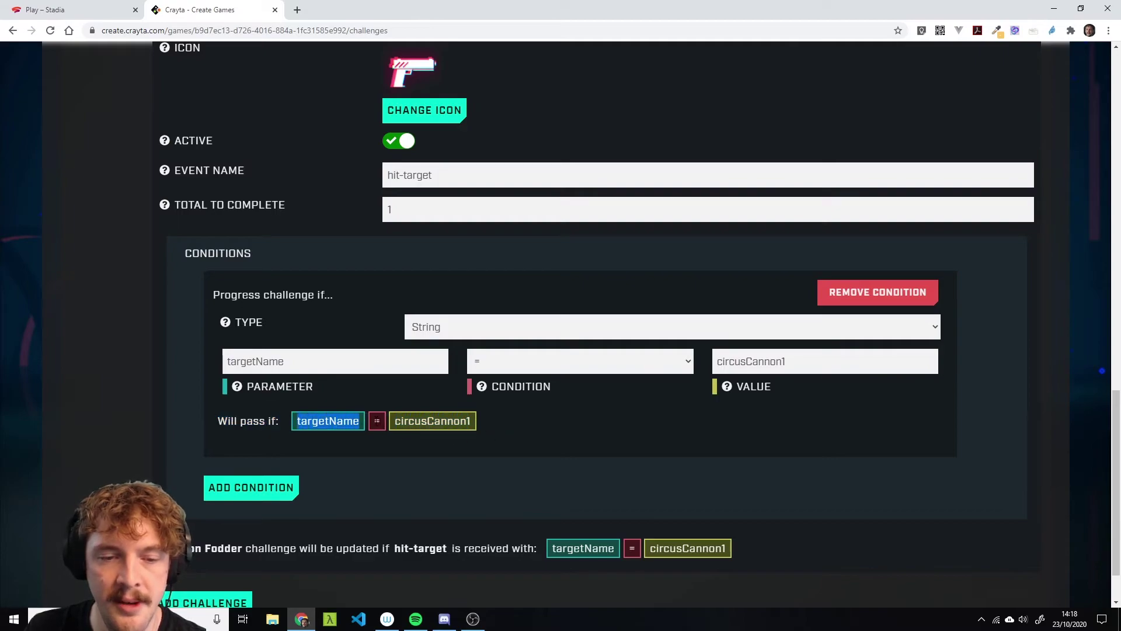
Review the summary confirming Cannon Fodder passes when targetName = circusCannon1.
left_click_drag(475, 425, 383, 429)
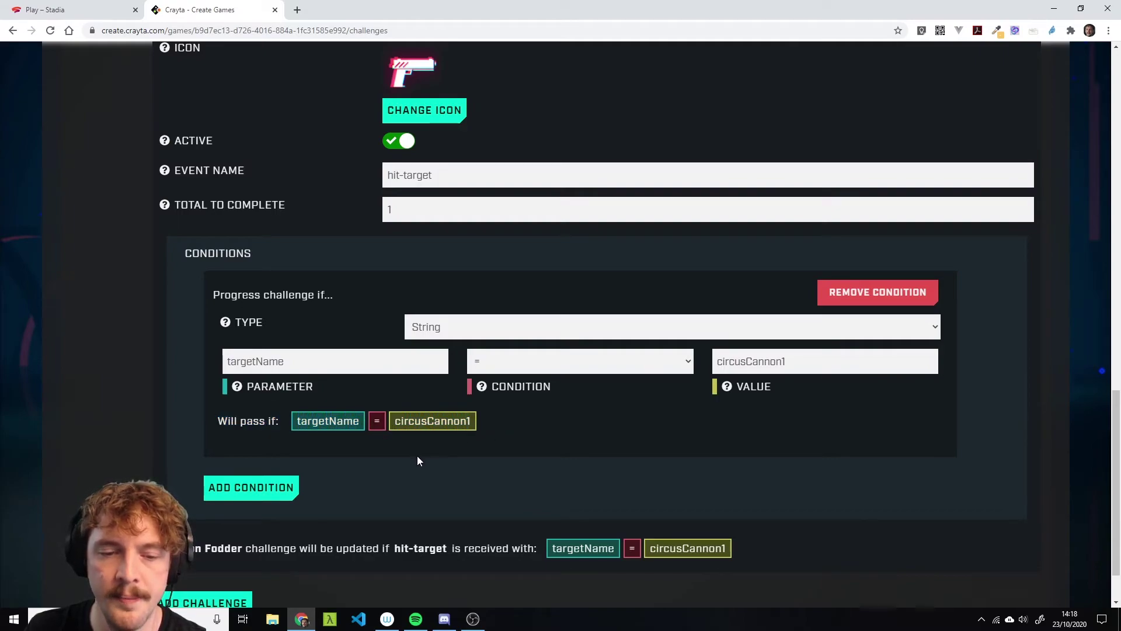
scroll(421, 459, "down", 1)
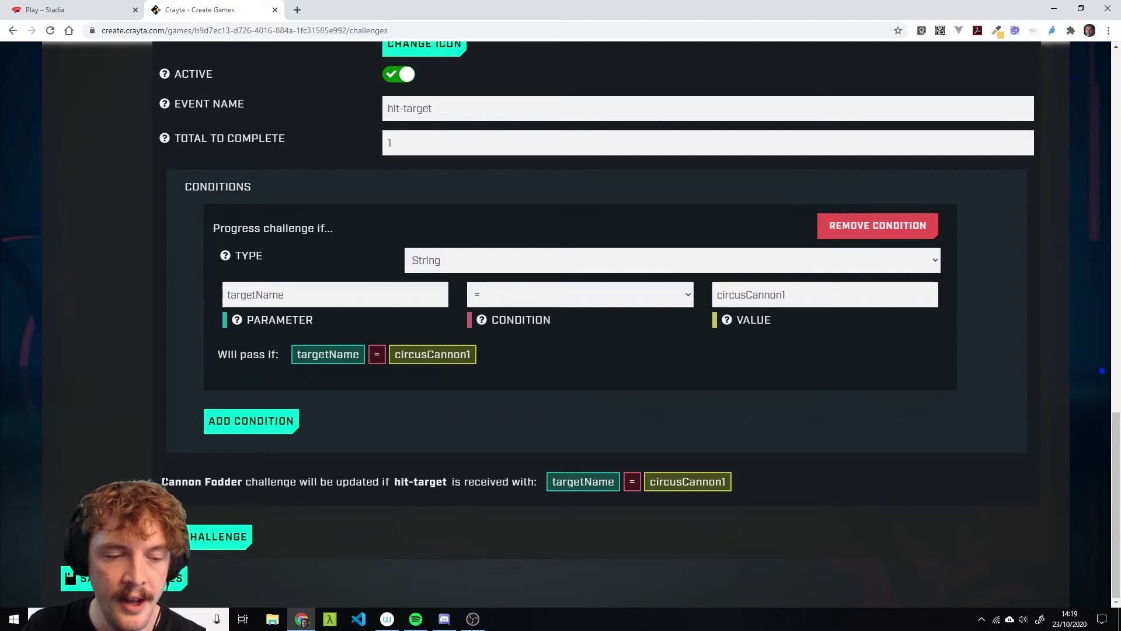
left_click_drag(162, 481, 345, 485)
left_click_drag(468, 481, 500, 474)
left_click(493, 477)
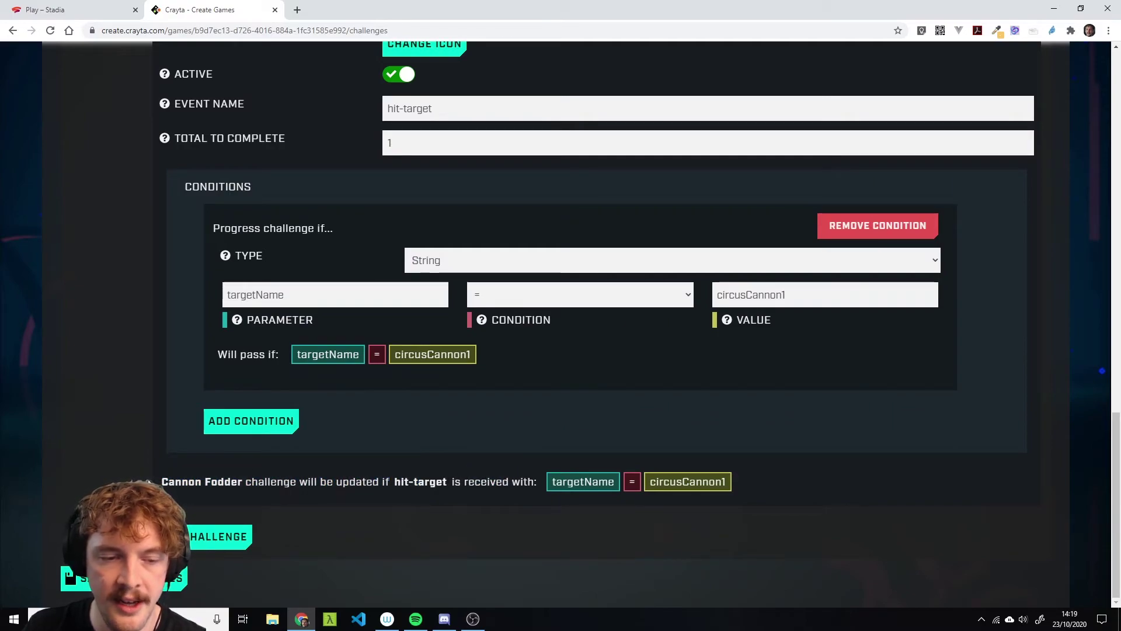
left_click_drag(188, 482, 340, 495)
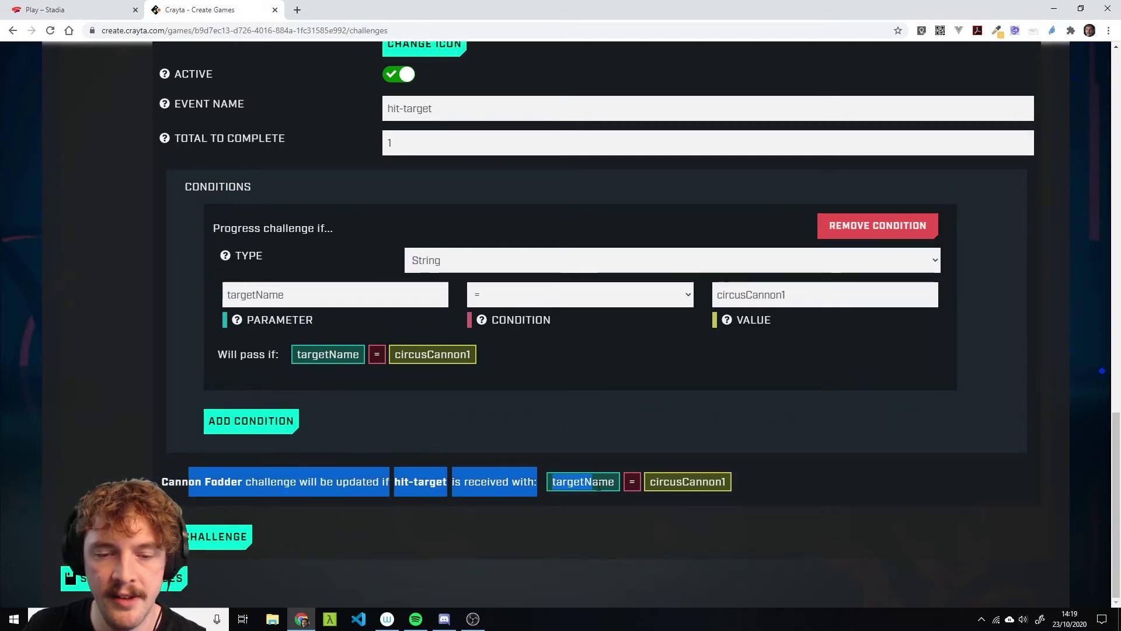
left_click(762, 491)
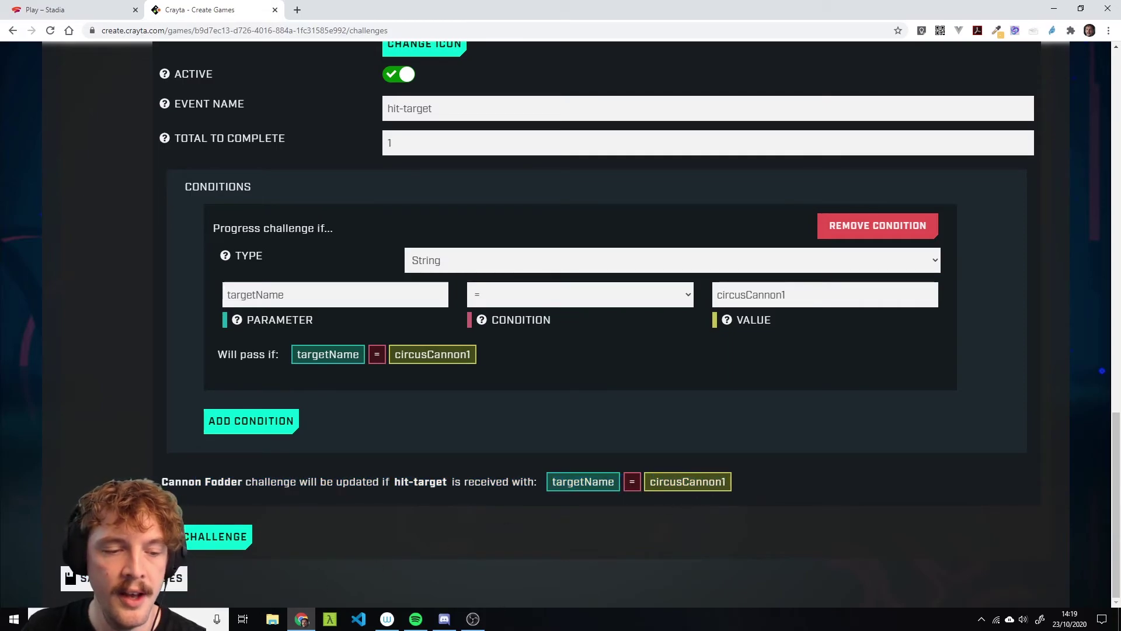
Save the challenges, dismiss the Challenge saved confirmation and return to the game editor.
left_click(124, 578)
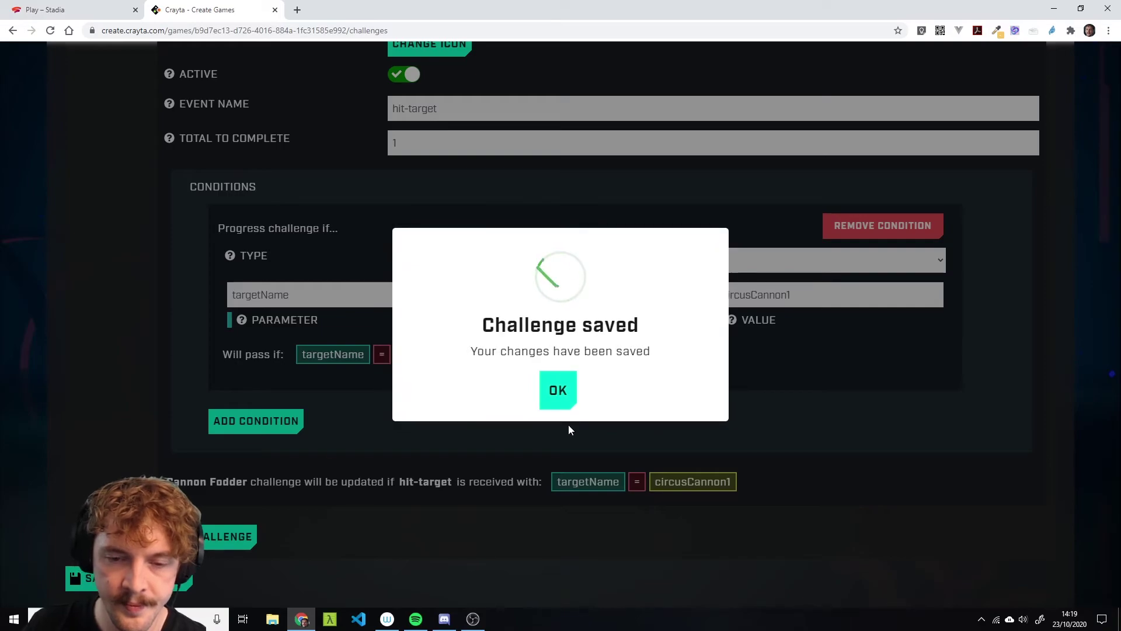
left_click(566, 390)
key("ctrl+1")
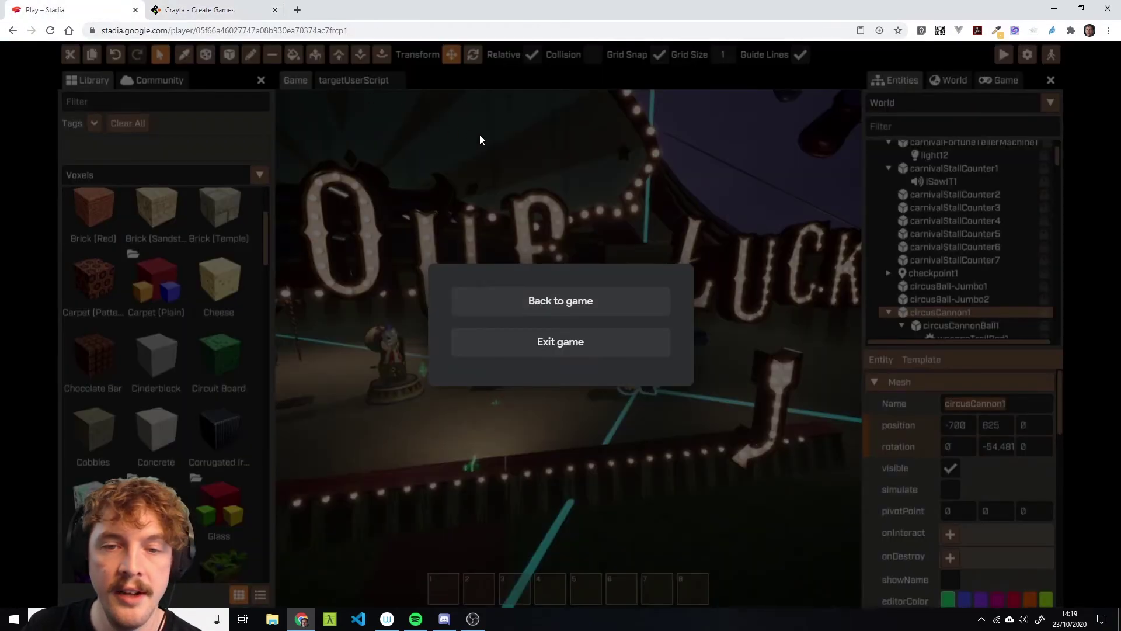
Start a playtest with F5 and walk up to the shooting gallery stage.
left_click(576, 301)
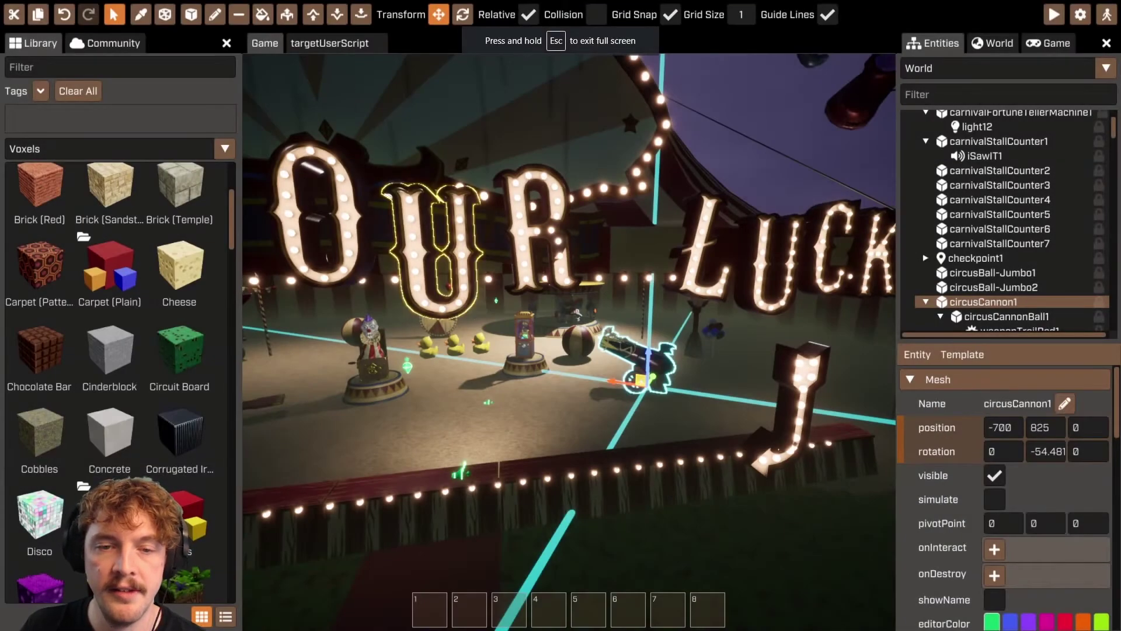
key("F5")
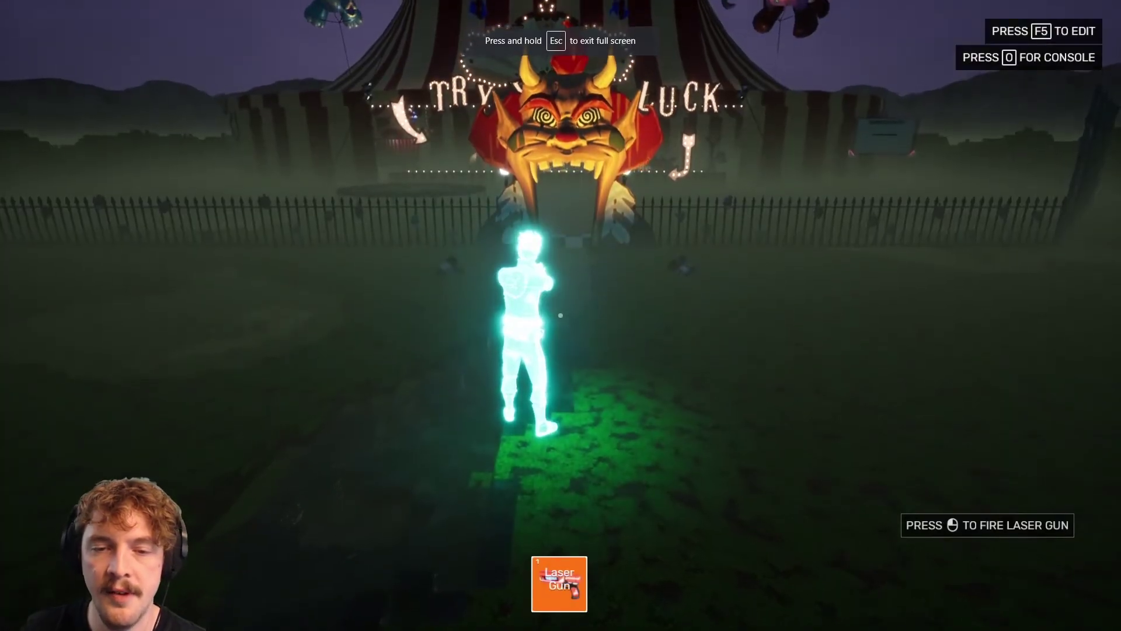
key("w")
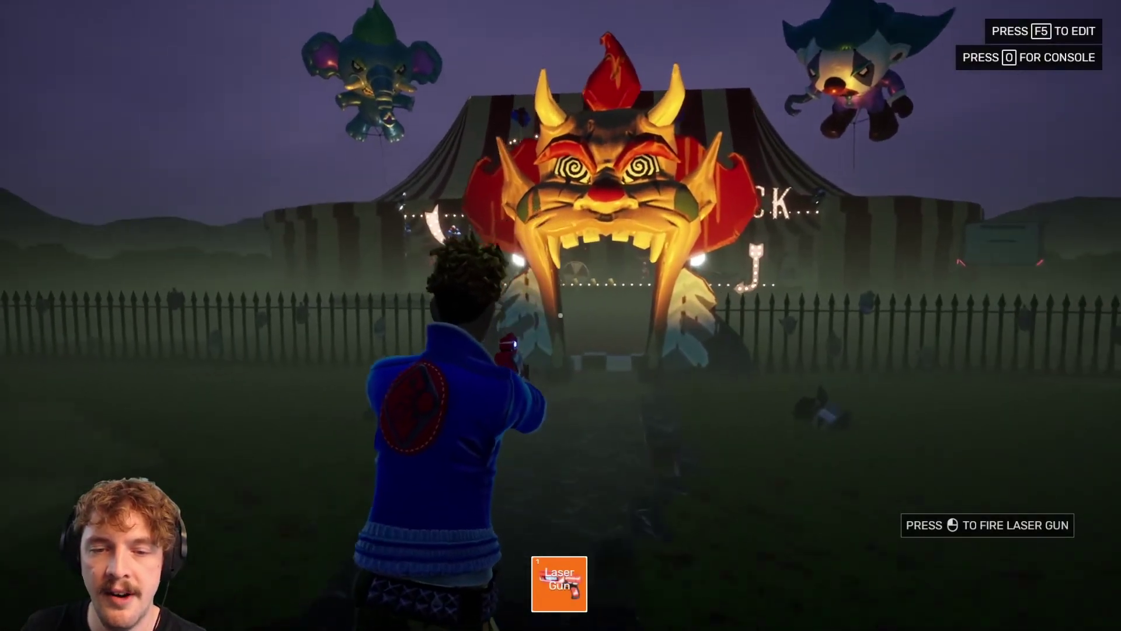
key("w")
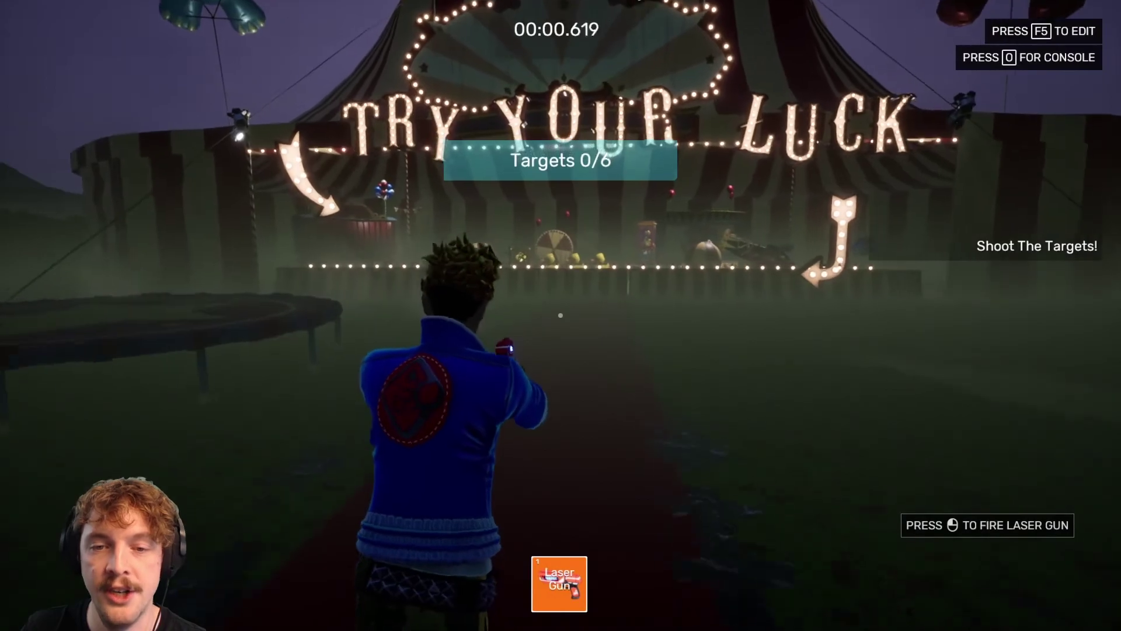
key("w")
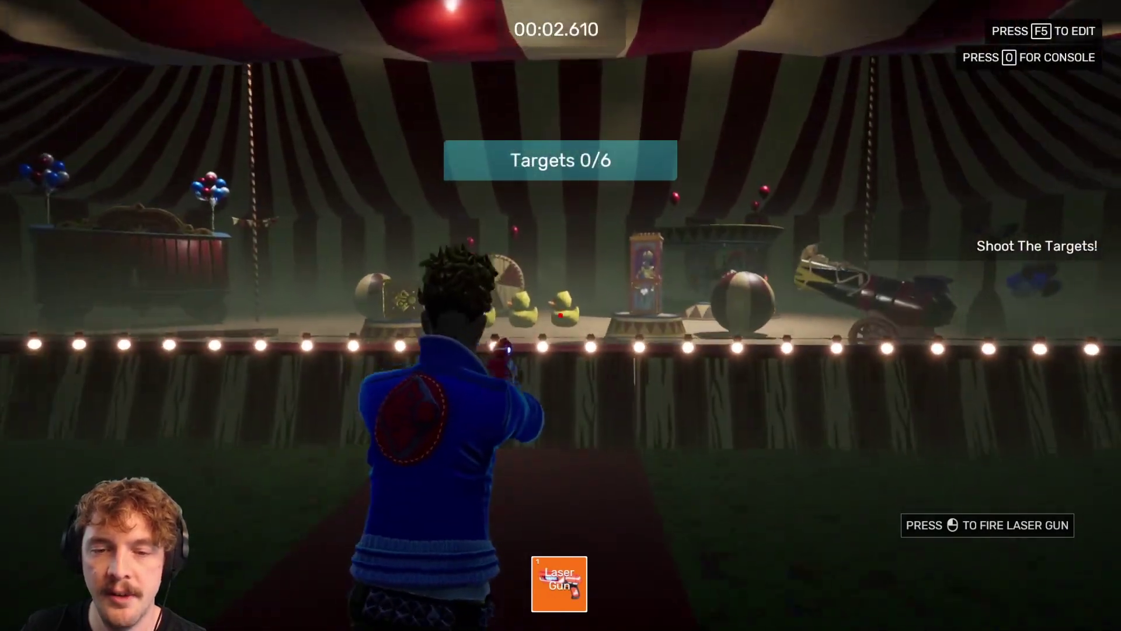
Shoot all six targets, finishing with the cannon, then stop the playtest with F5.
left_click(560, 315)
left_click(560, 316)
key("w")
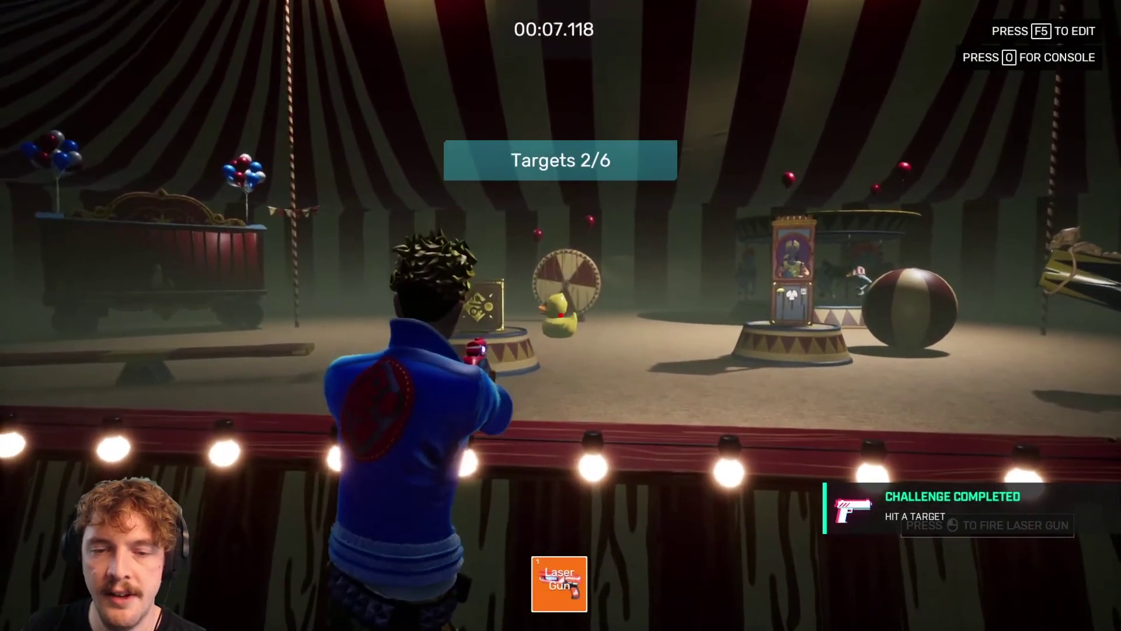
left_click(560, 316)
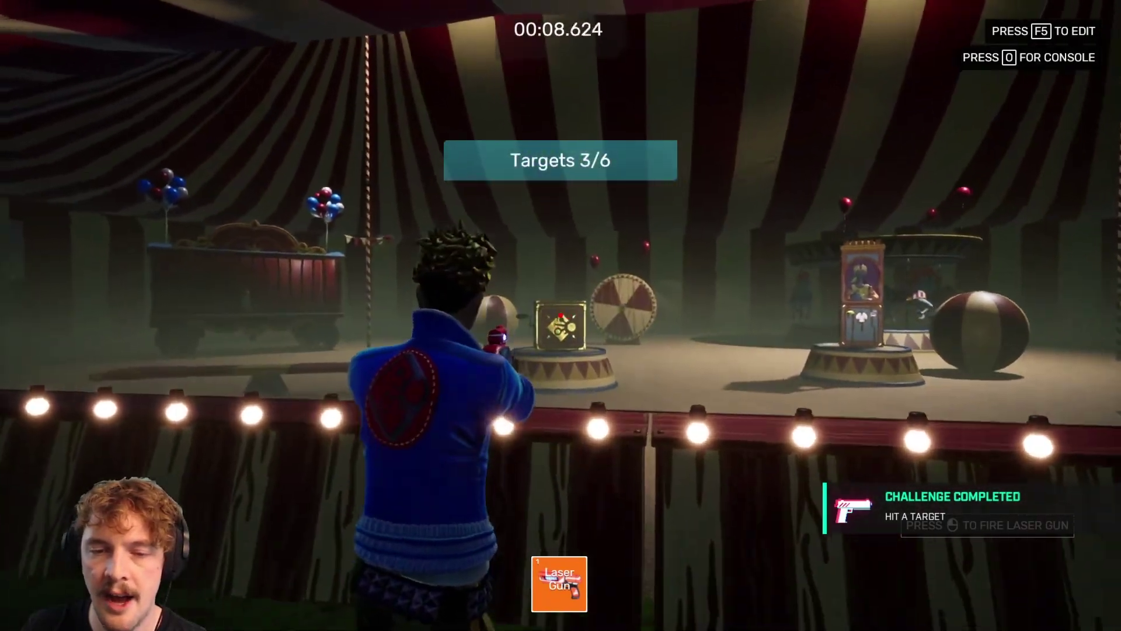
left_click(560, 316)
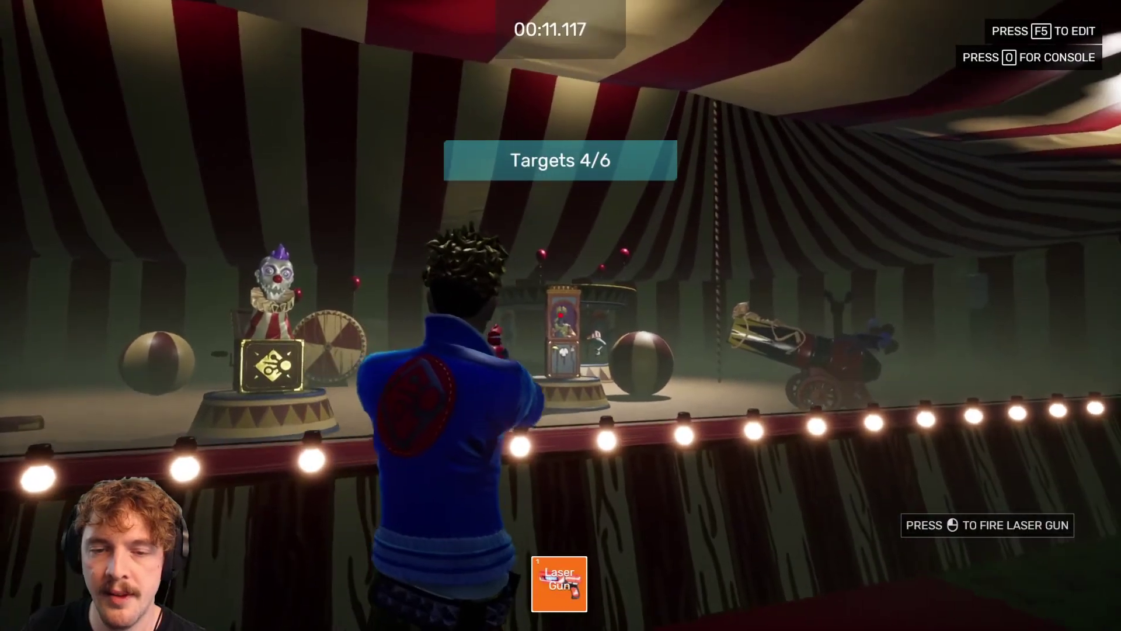
left_click(560, 316)
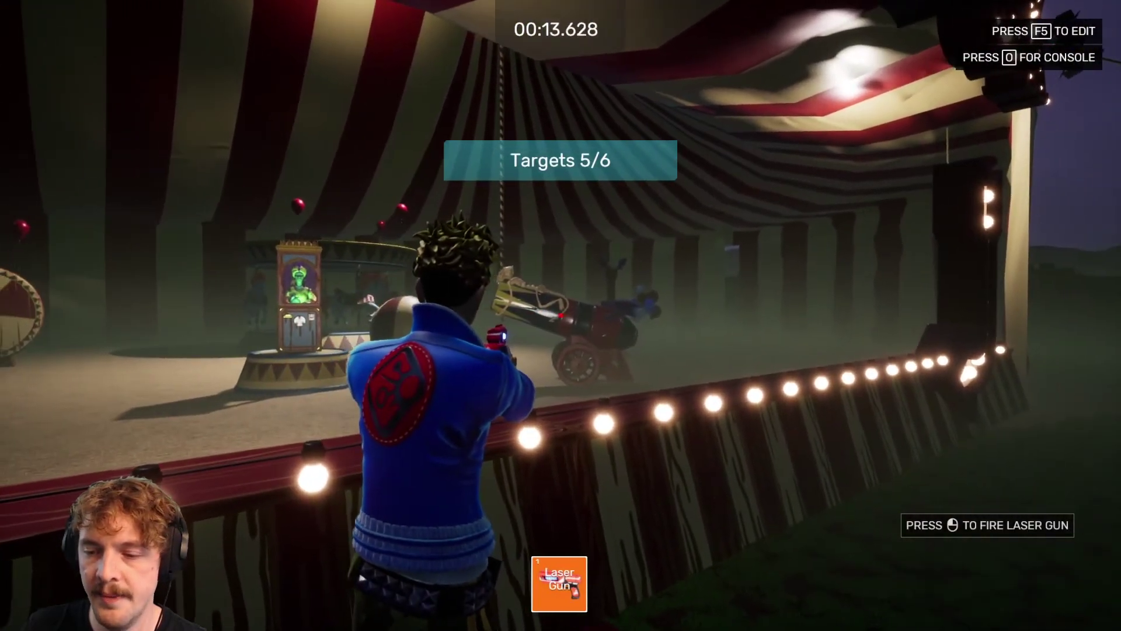
left_click(560, 316)
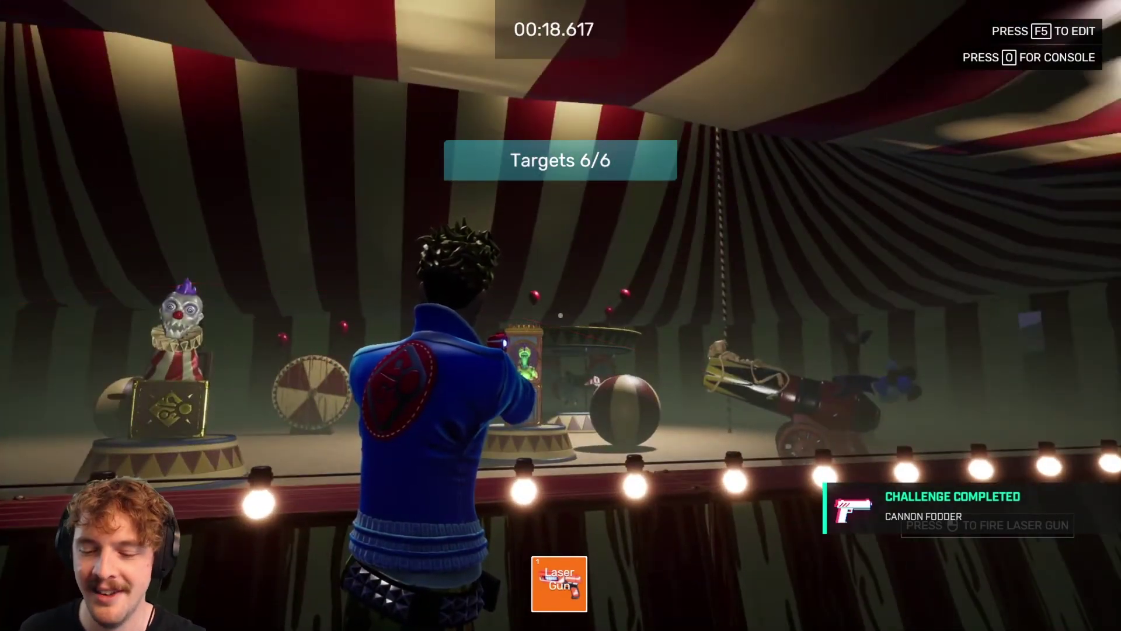
key("F5")
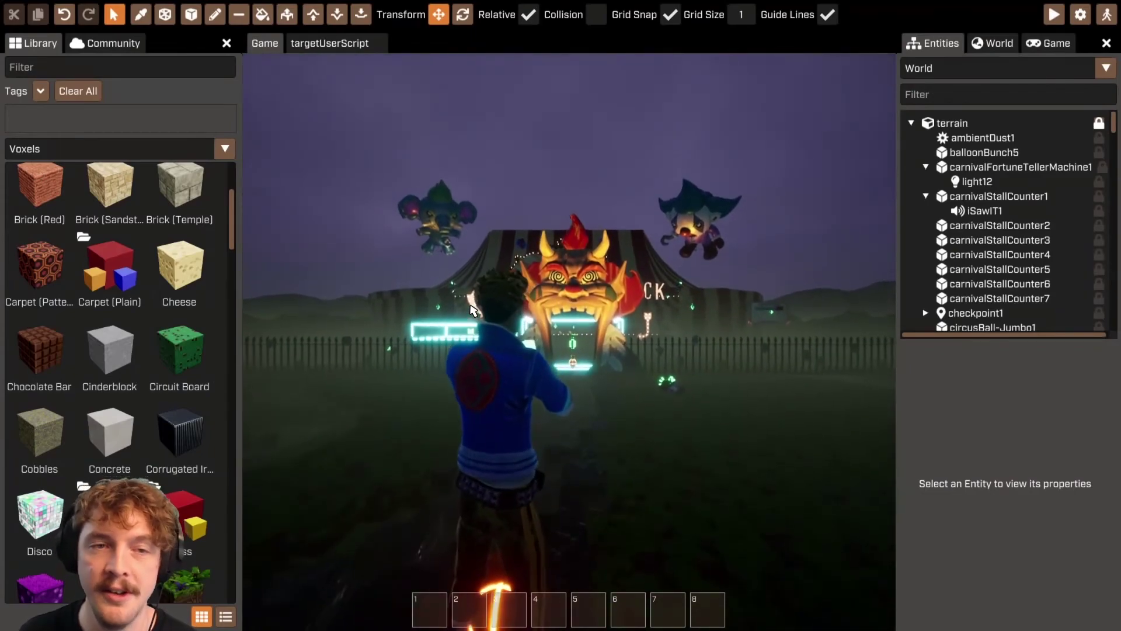
Reopen targetUserScript in the full-screen editor after a quick look at the challenges page.
left_click(333, 47)
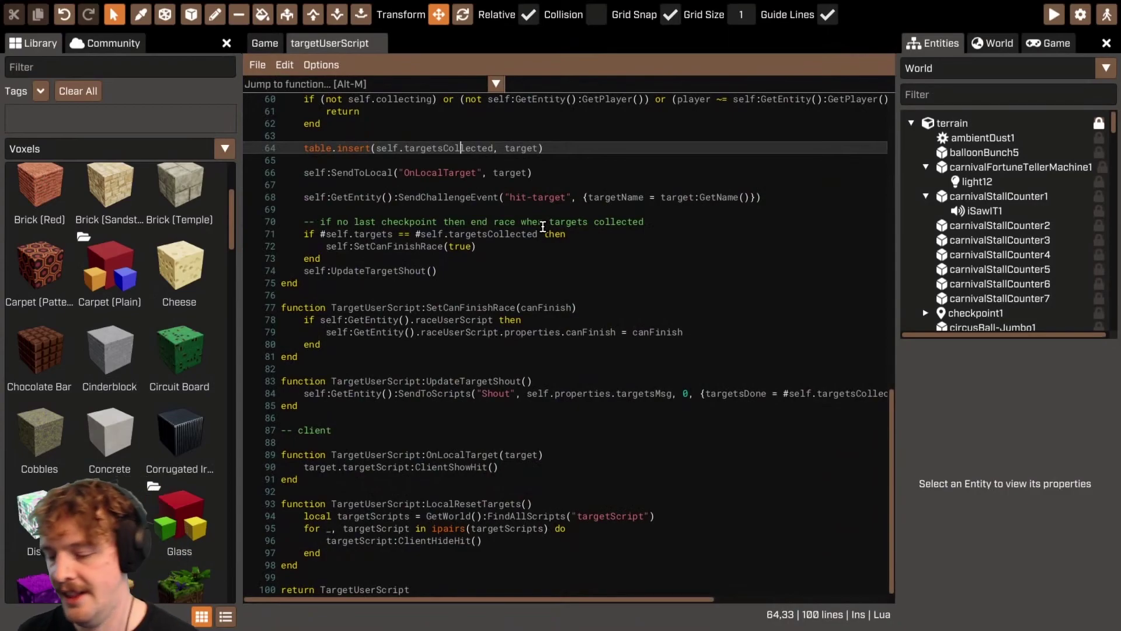
key("Escape")
left_click(214, 7)
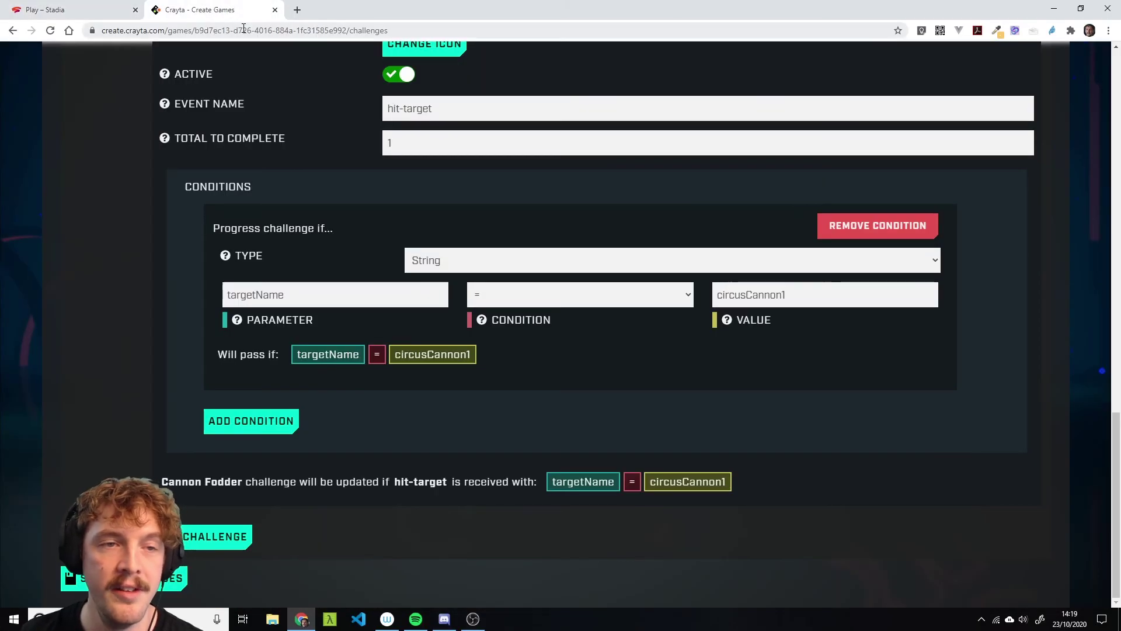
left_click(98, 7)
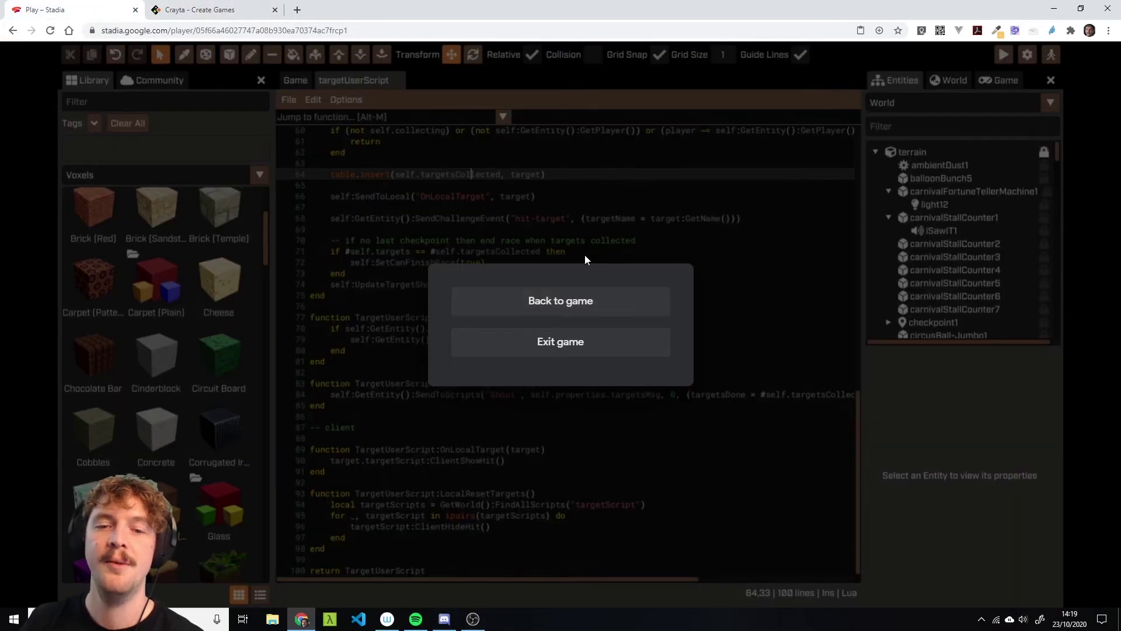
left_click(603, 299)
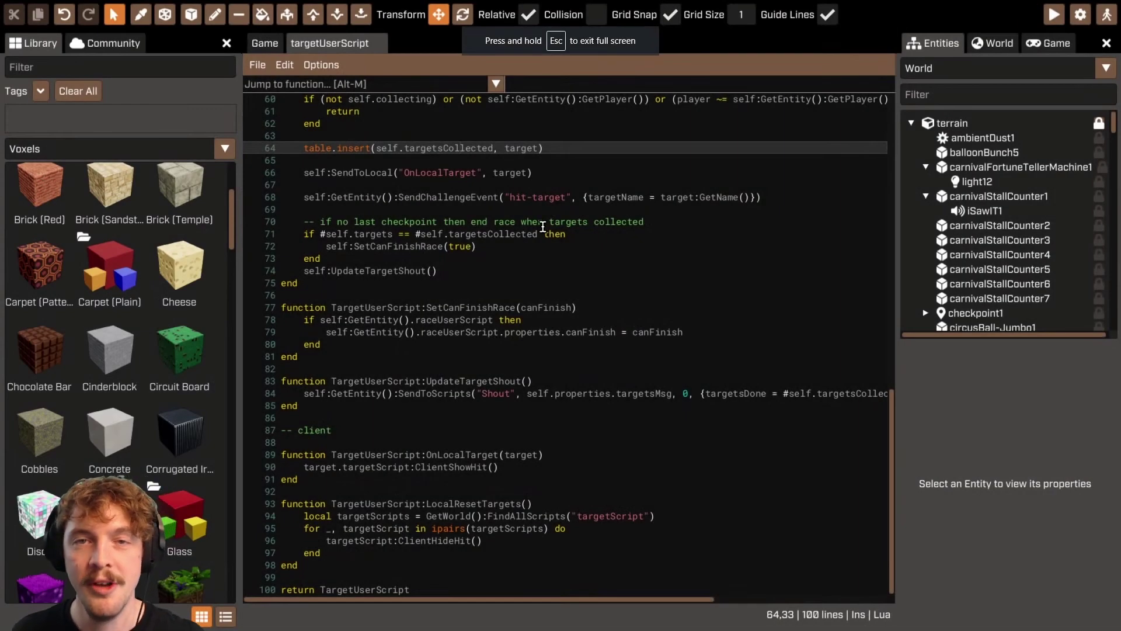